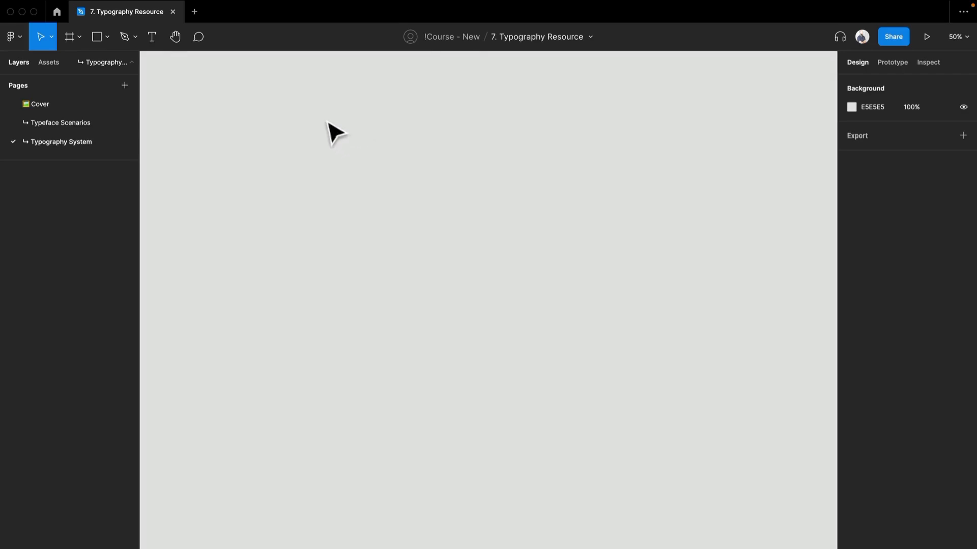
Step: Create a Comic Sans MS text layer at size 24 reading "ghh"
key("t")
left_click(294, 132)
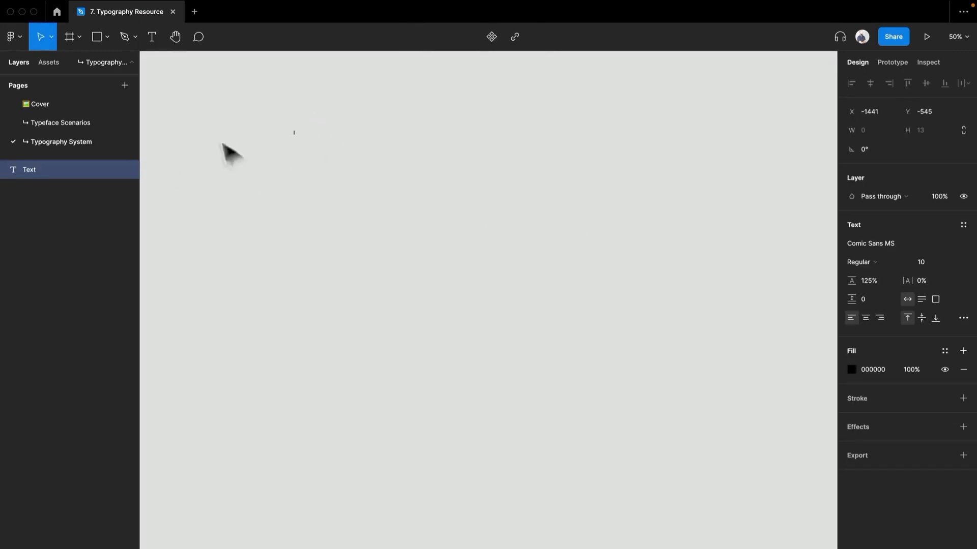
left_click(935, 263)
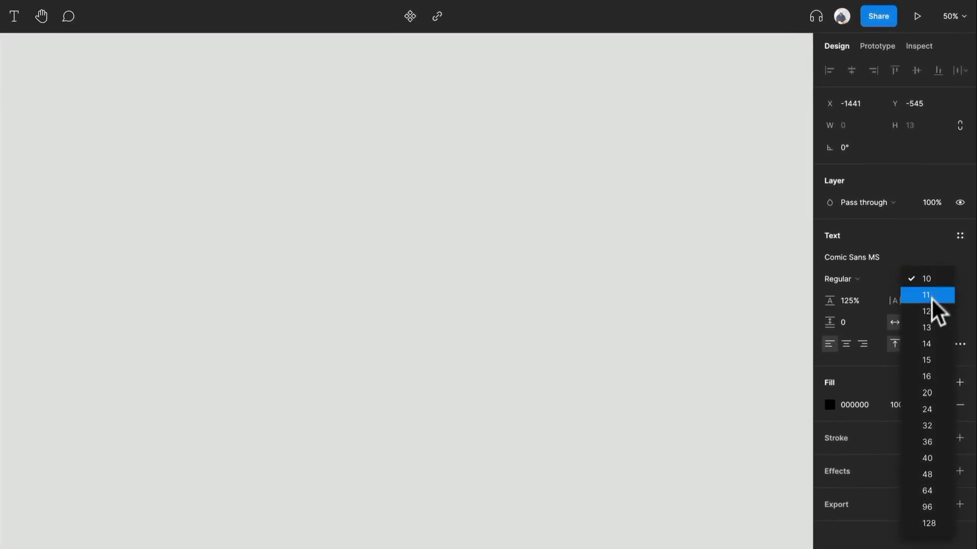
left_click(938, 409)
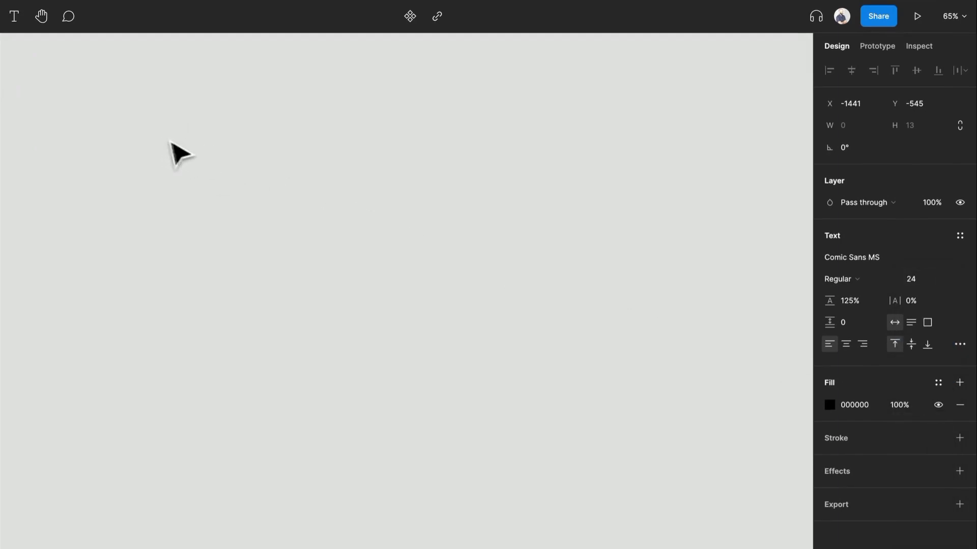
type("ghh")
key("Escape")
left_click(92, 173)
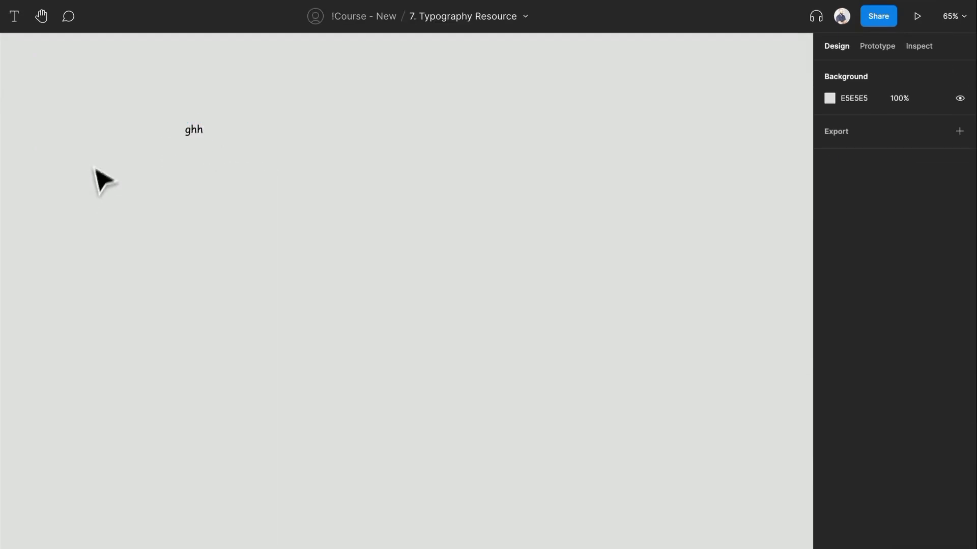
Step: Run the Lorem ipsum plugin on the text layer to generate 2 sentences of placeholder text
right_click(94, 174)
mouse_move(181, 272)
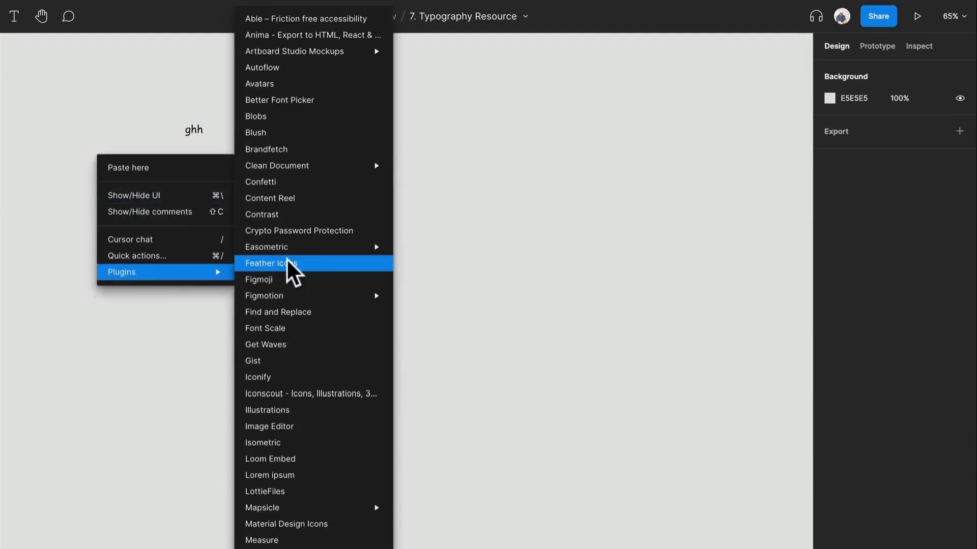
left_click(379, 476)
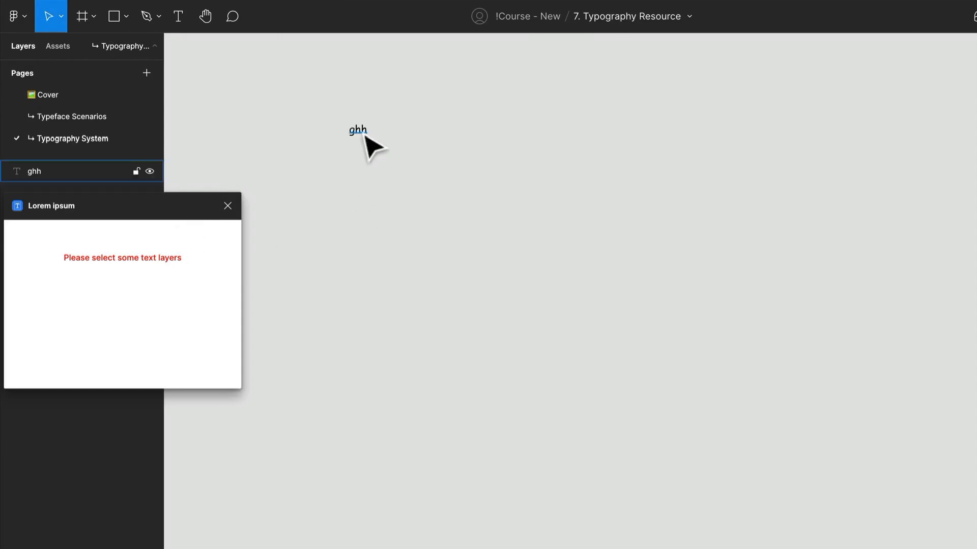
left_click(365, 134)
scroll(363, 153, "up", 5)
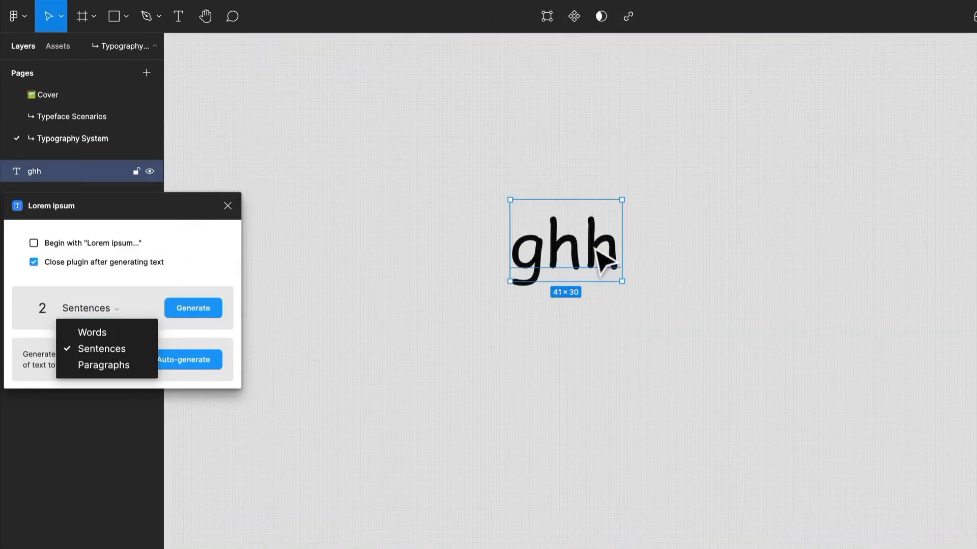
double_click(596, 254)
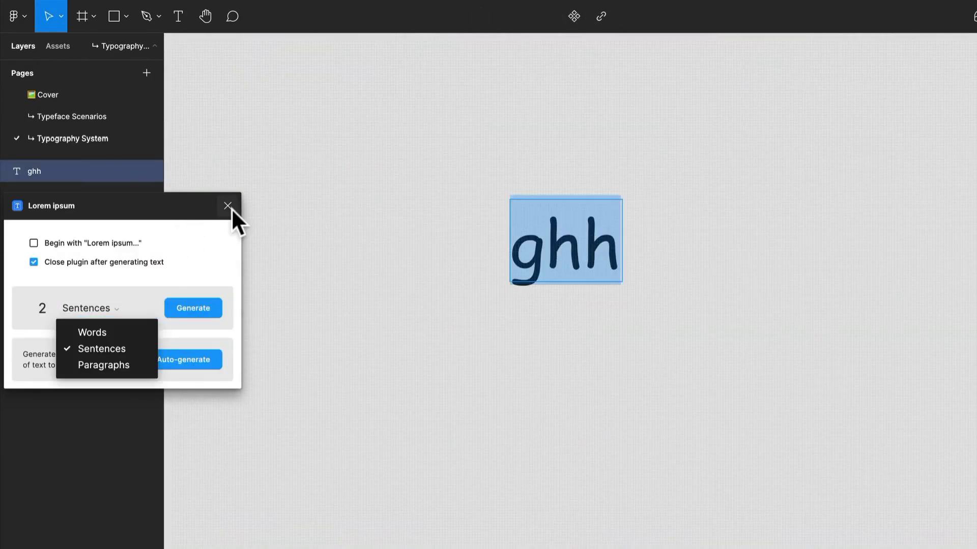
key("Escape")
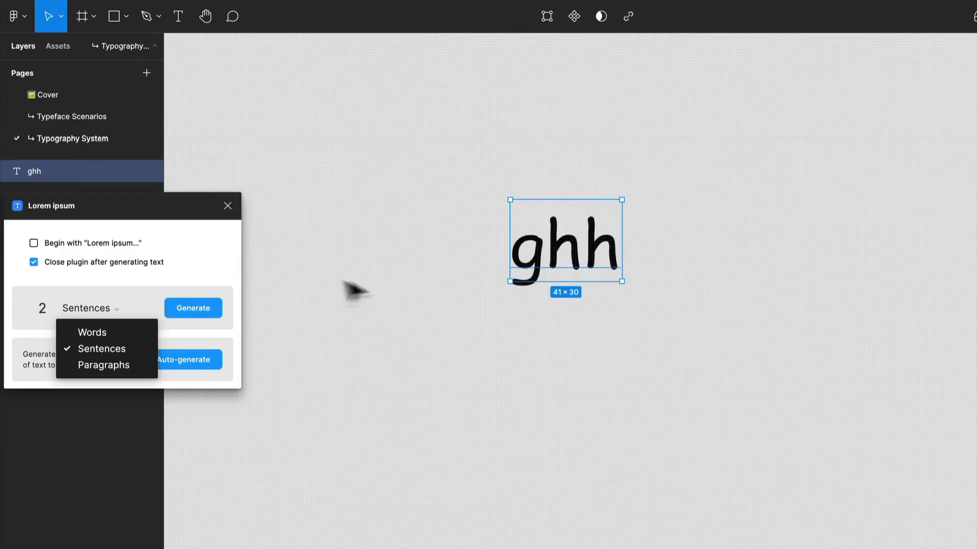
left_click(45, 309)
type("2")
left_click(103, 314)
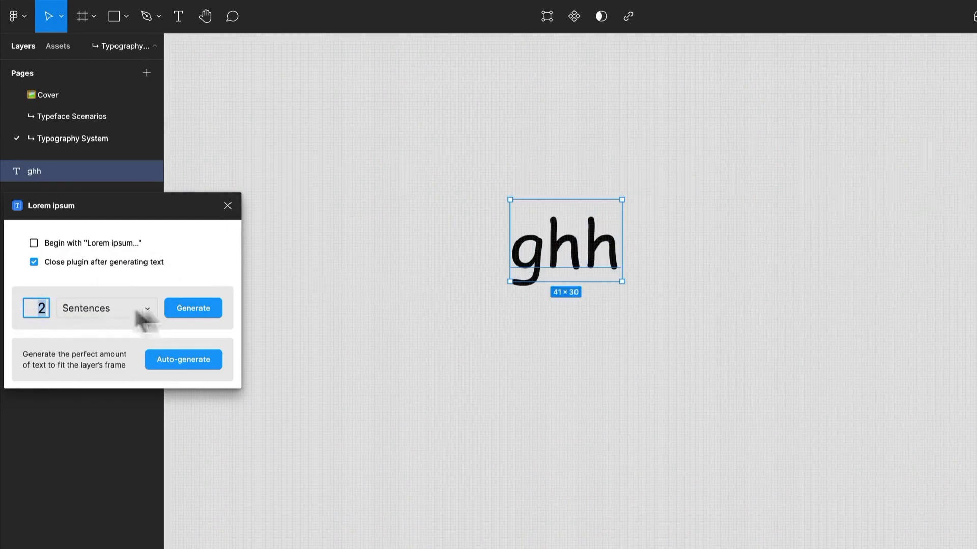
left_click(202, 315)
scroll(463, 289, "down", 5)
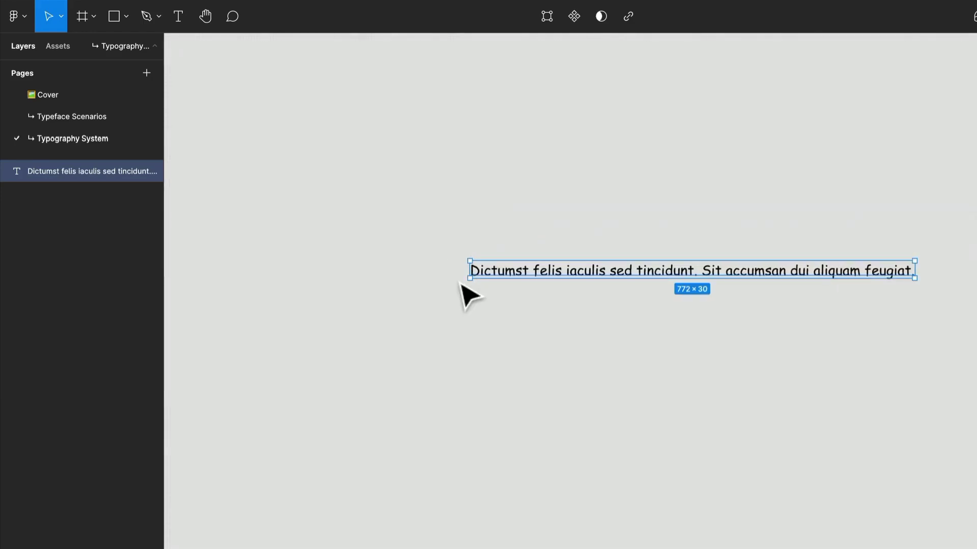
Step: Try narrowing the text box, then undo the resize
left_click_drag(467, 272, 631, 286)
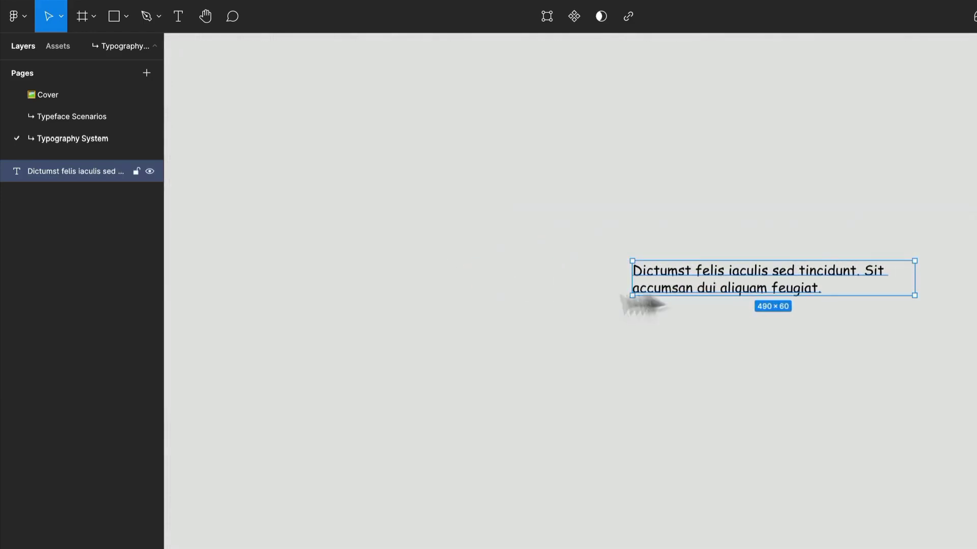
key("super+z")
Step: Rerun Lorem ipsum on the text with closing after generating turned off, generating 3 sentences
left_click(357, 272)
right_click(357, 262)
mouse_move(423, 381)
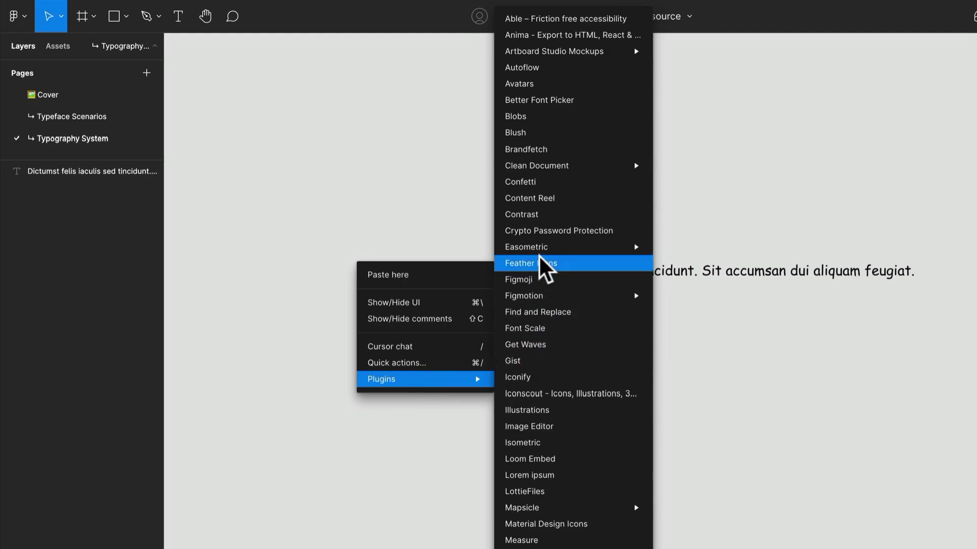
left_click(587, 475)
left_click(512, 271)
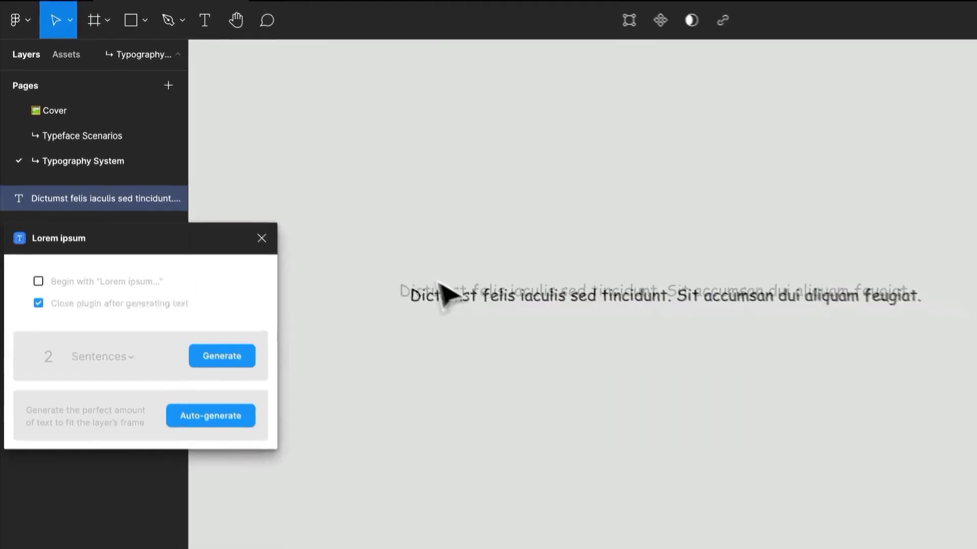
left_click(38, 301)
left_click(40, 367)
type("3")
left_click(229, 367)
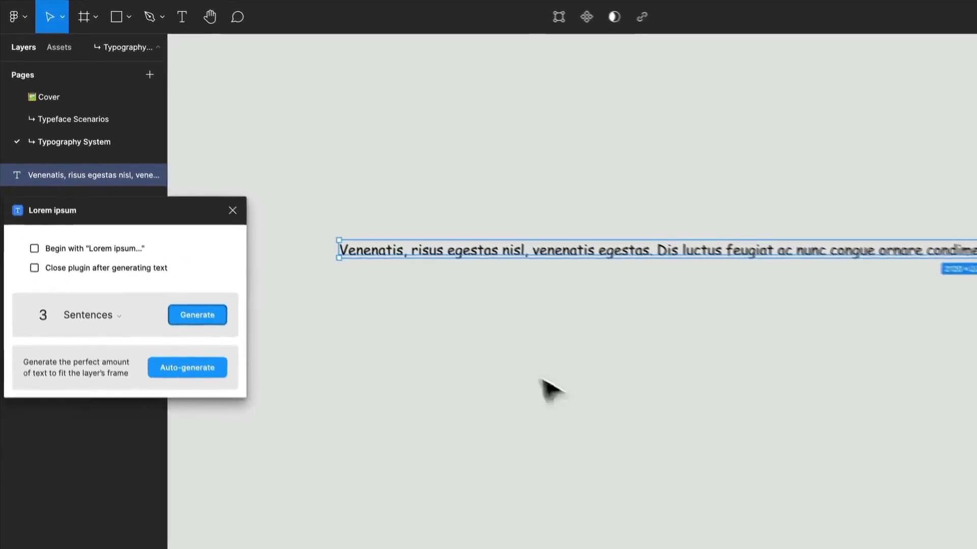
Step: Reposition the paragraph and narrow its text box to about 670 px wide
left_click_drag(340, 252, 657, 278)
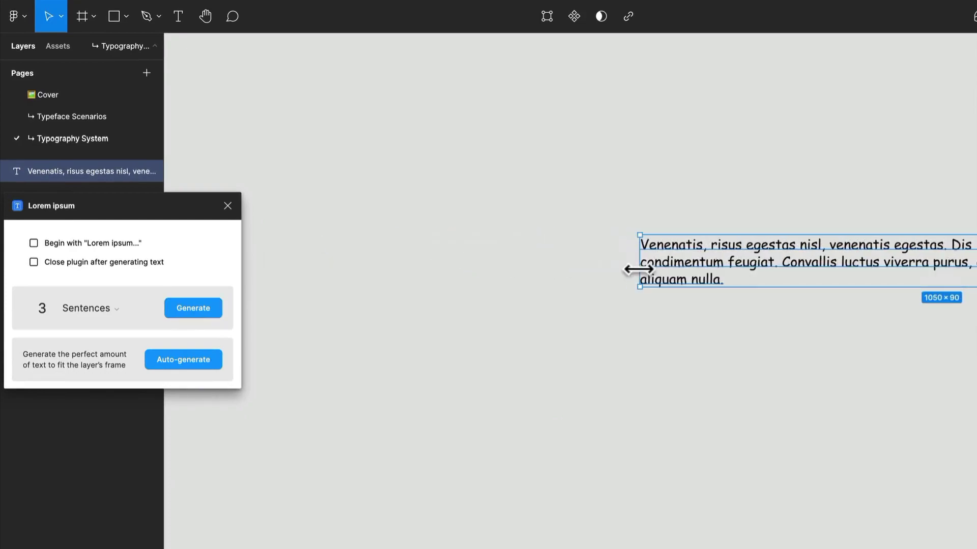
left_click_drag(738, 276, 414, 306)
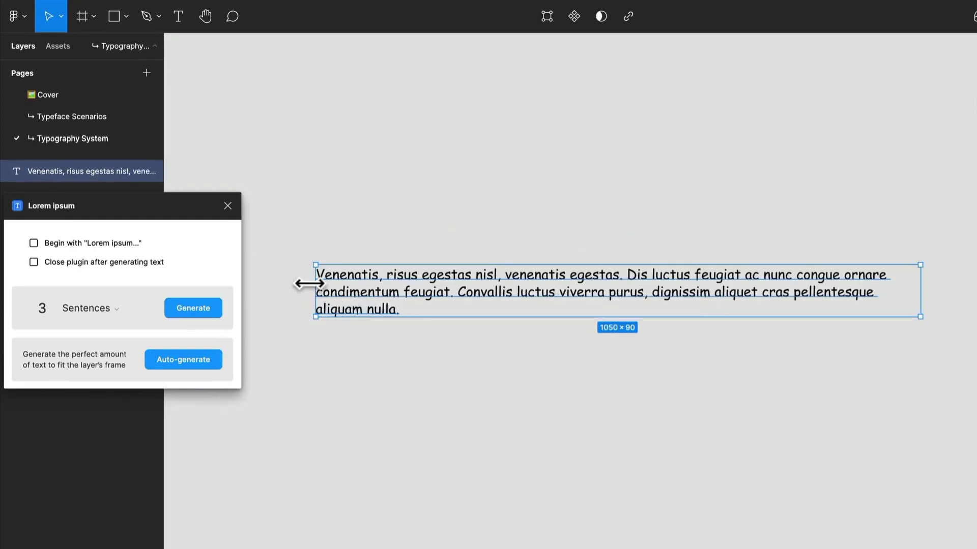
left_click_drag(309, 284, 421, 296)
Step: Duplicate the paragraph above itself, replace the copy's text with "Find the stuff you'll love", and close the plugin
left_click_drag(511, 323, 413, 285)
left_click(430, 270)
double_click(409, 273)
type("Find the stuff you'll love")
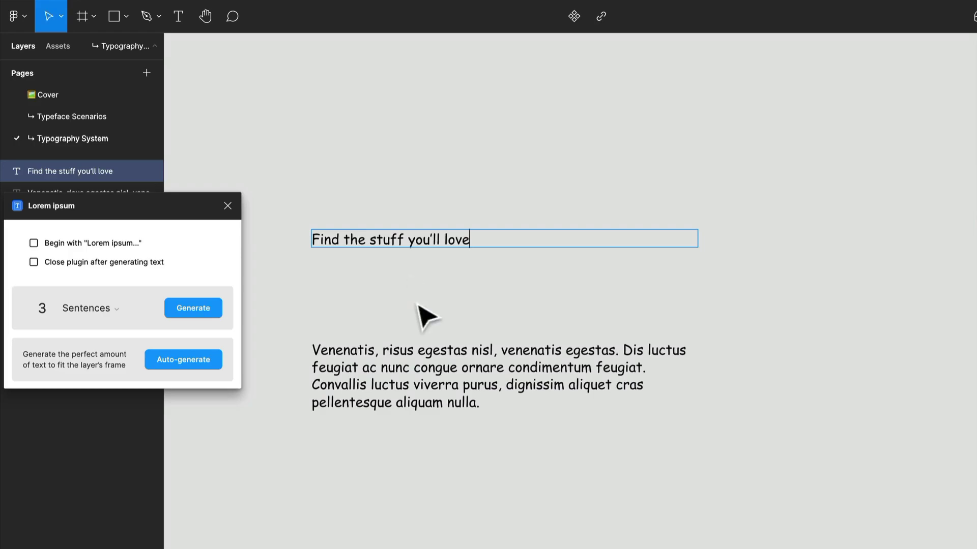
key("Escape")
left_click(228, 205)
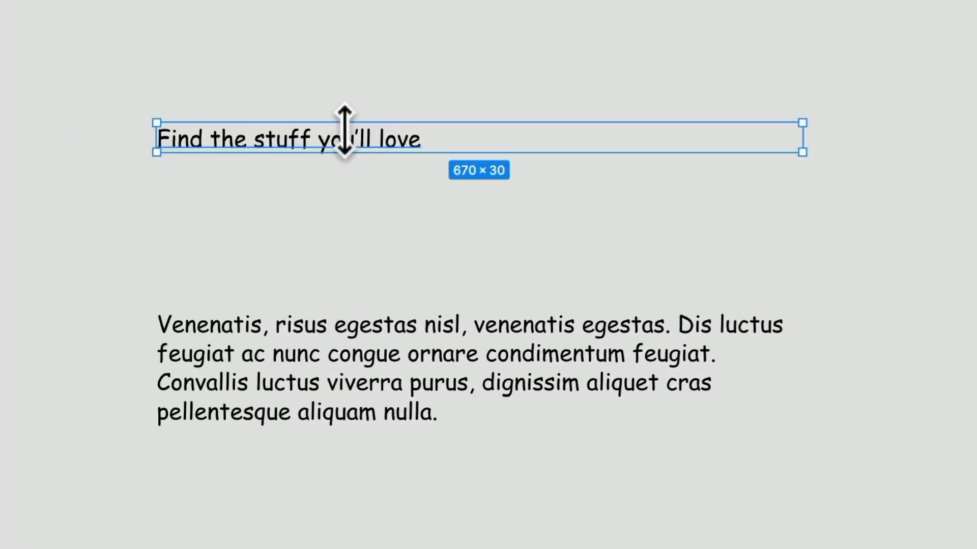
Step: Set the paragraph's font size to 16
left_click_drag(321, 343, 331, 301)
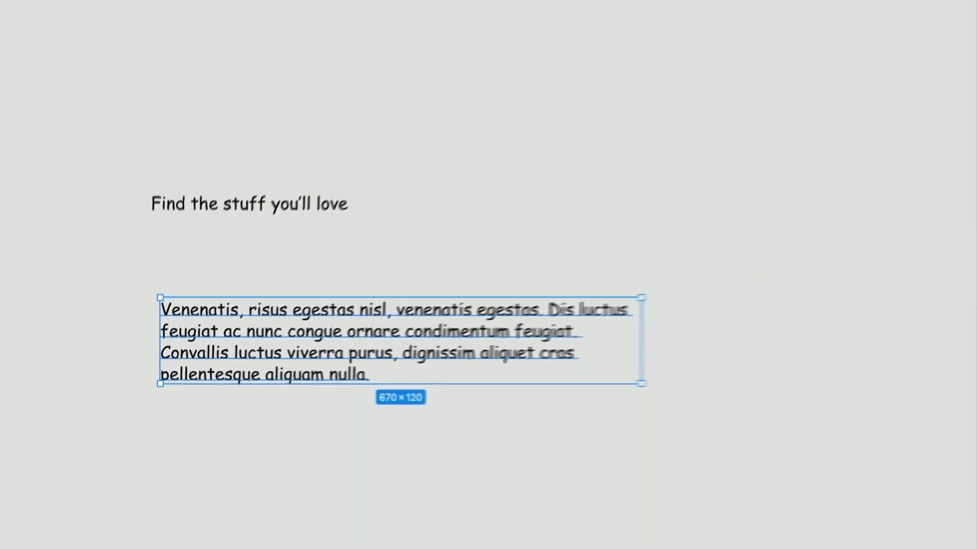
left_click(919, 280)
type("16")
key("Return")
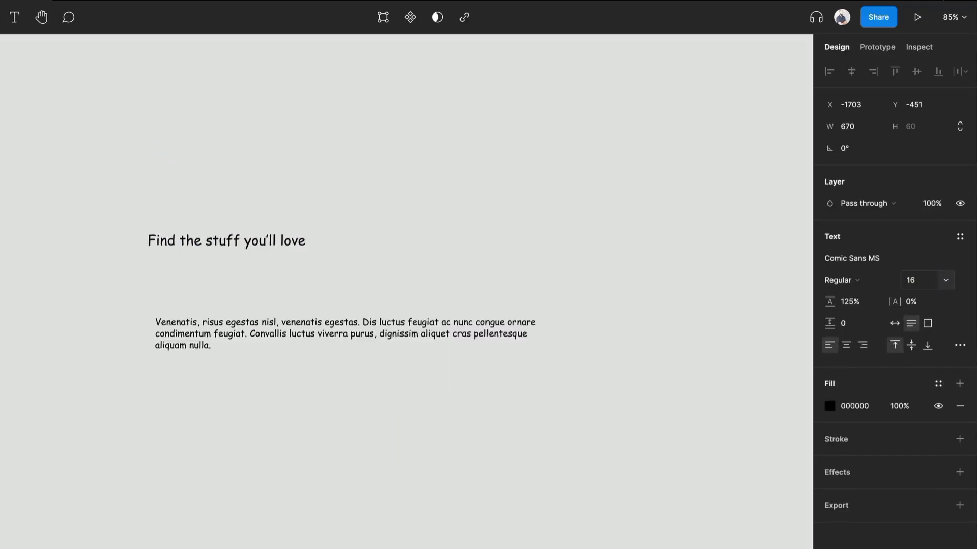
Step: Move the heading down closer to the paragraph
left_click(349, 284)
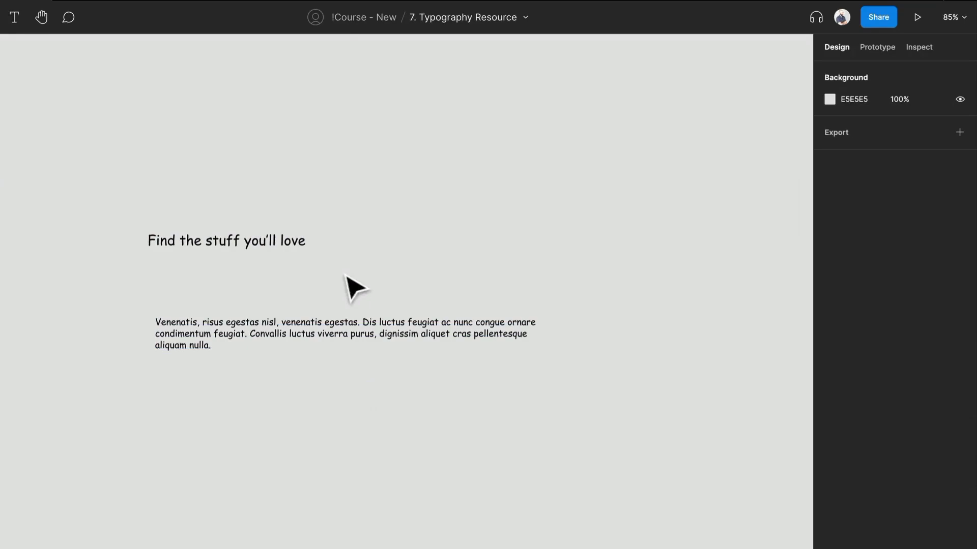
left_click_drag(236, 265, 246, 309)
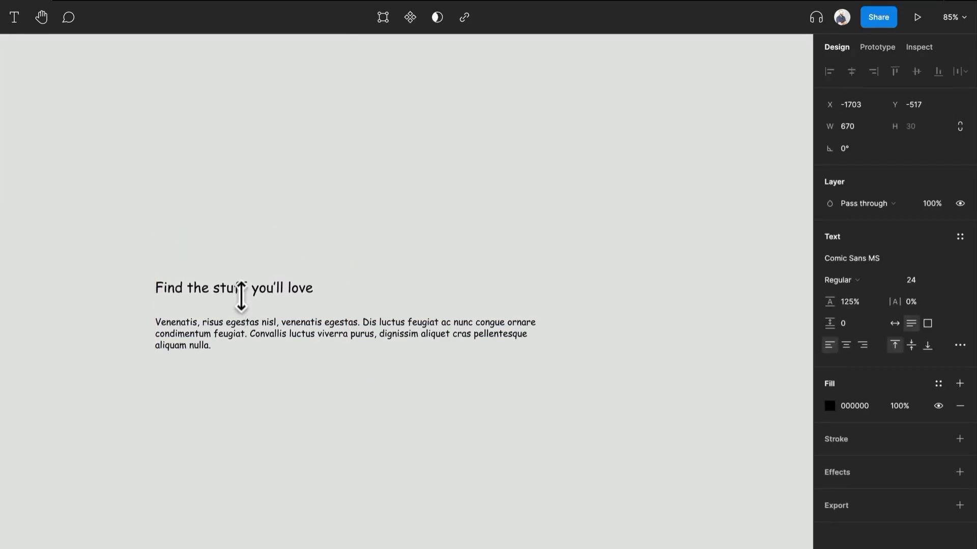
scroll(241, 300, "up", 5)
Step: Narrow the paragraph to about 409 px wide and set its line height to 150%
left_click(304, 362)
left_click_drag(754, 375, 494, 395)
left_click(838, 300)
key("Return")
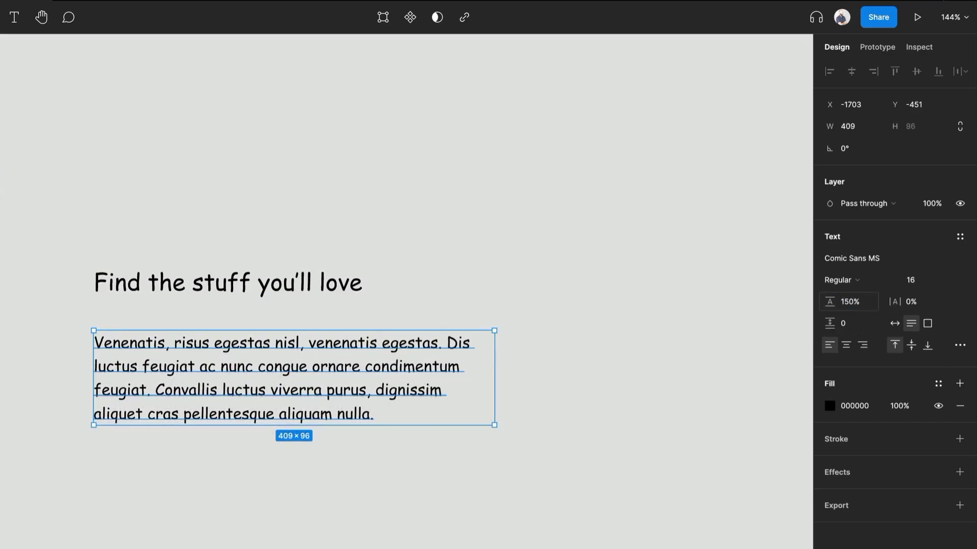
Step: Nudge the heading down slightly and narrow its text box to about 398 px wide
left_click(456, 238)
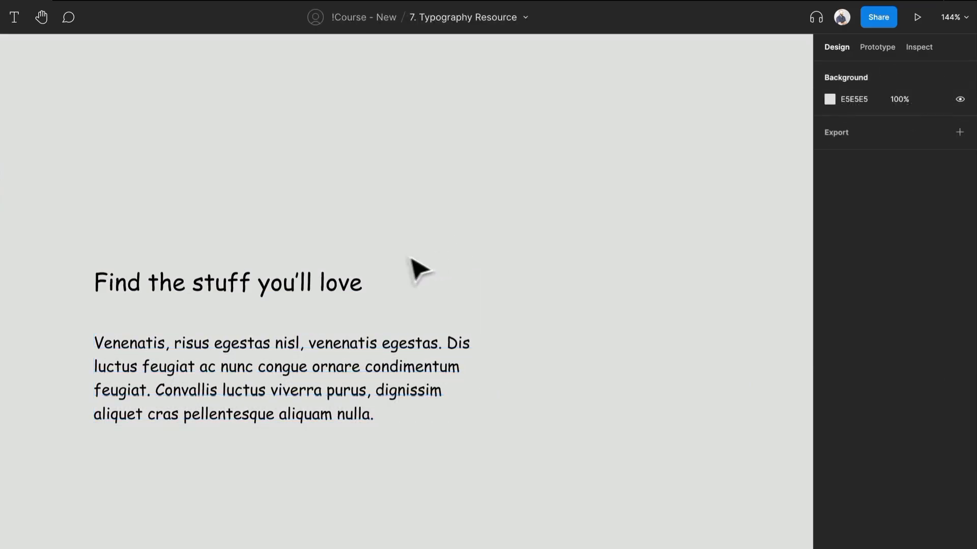
scroll(420, 245, "down", 2)
left_click_drag(541, 334, 512, 298)
scroll(508, 295, "down", 2)
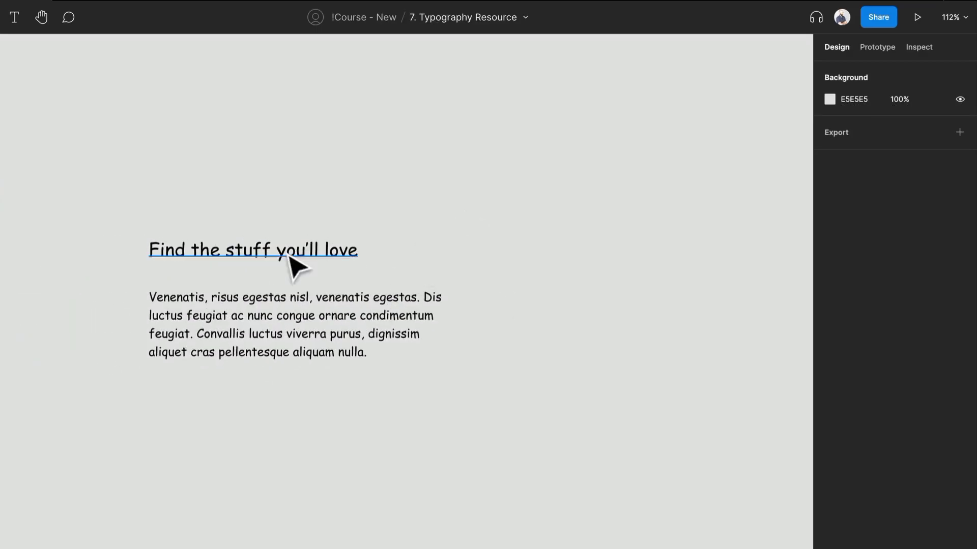
left_click_drag(294, 264, 294, 275)
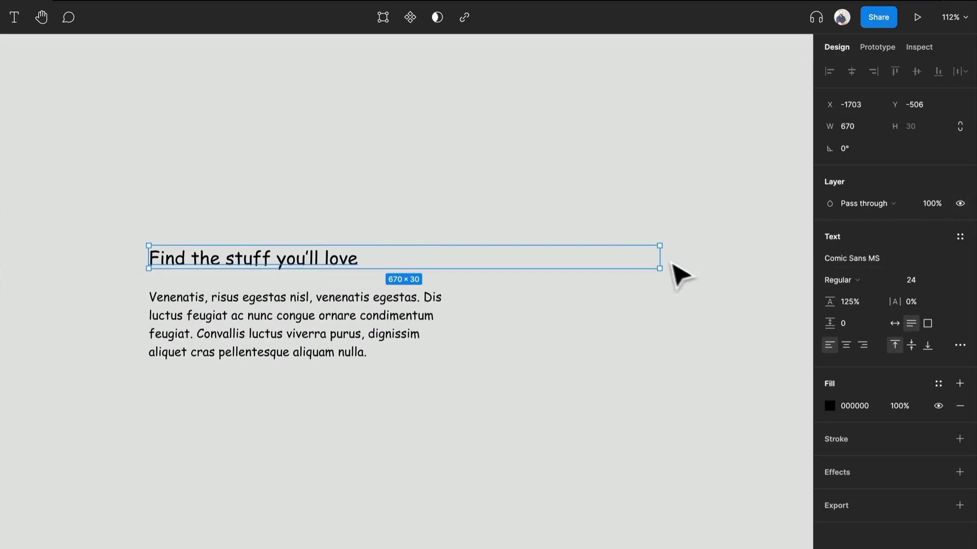
left_click_drag(659, 266, 452, 267)
Step: Change the heading's font to Martel Bold
left_click(556, 327)
left_click(322, 273)
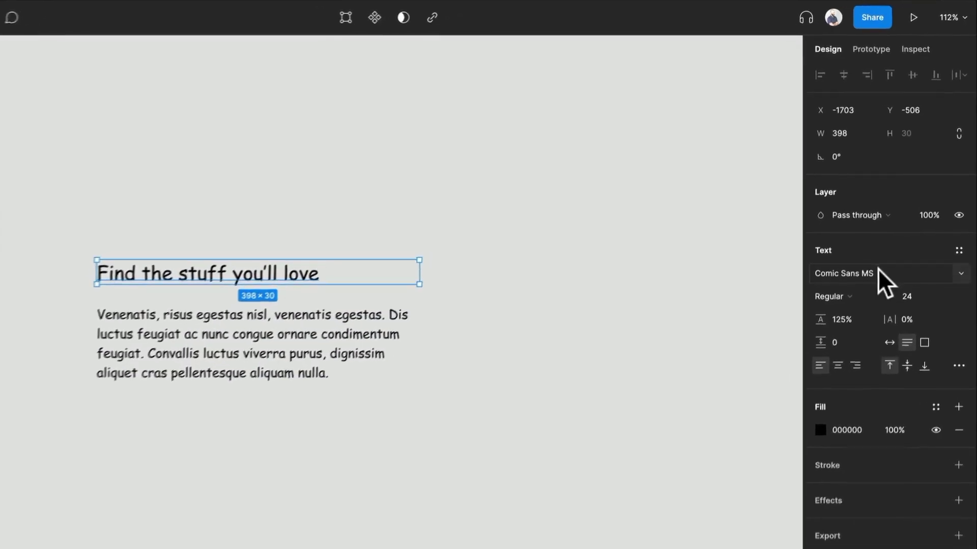
left_click(876, 258)
type("Lo")
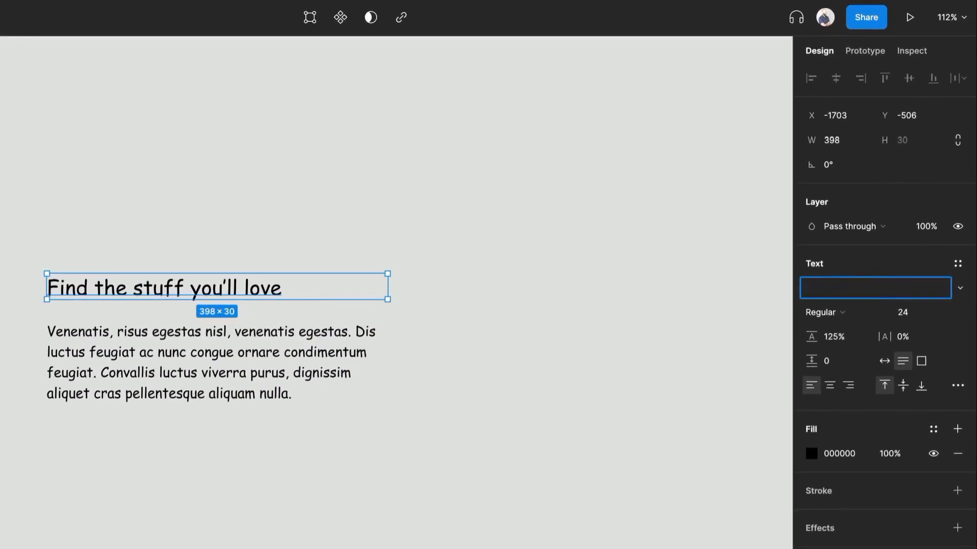
key("Return")
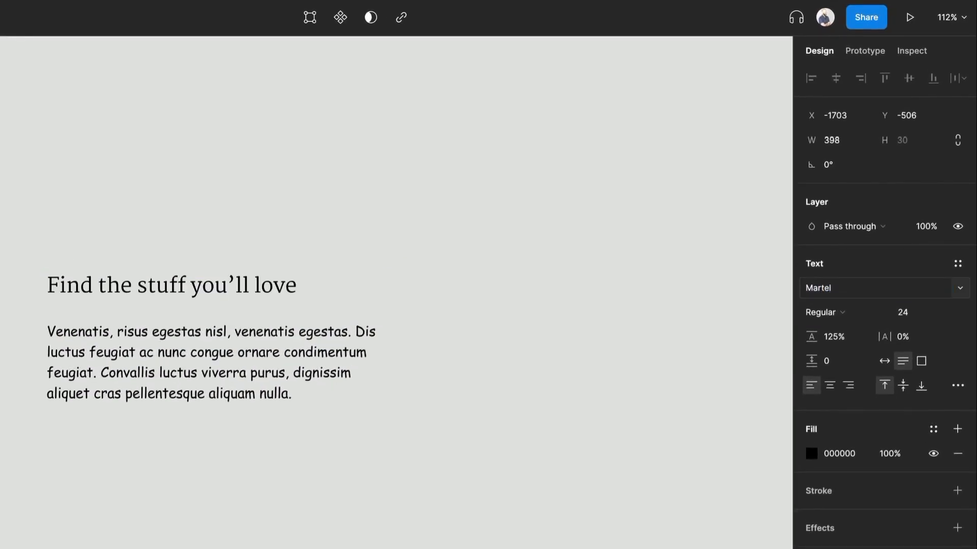
left_click(846, 312)
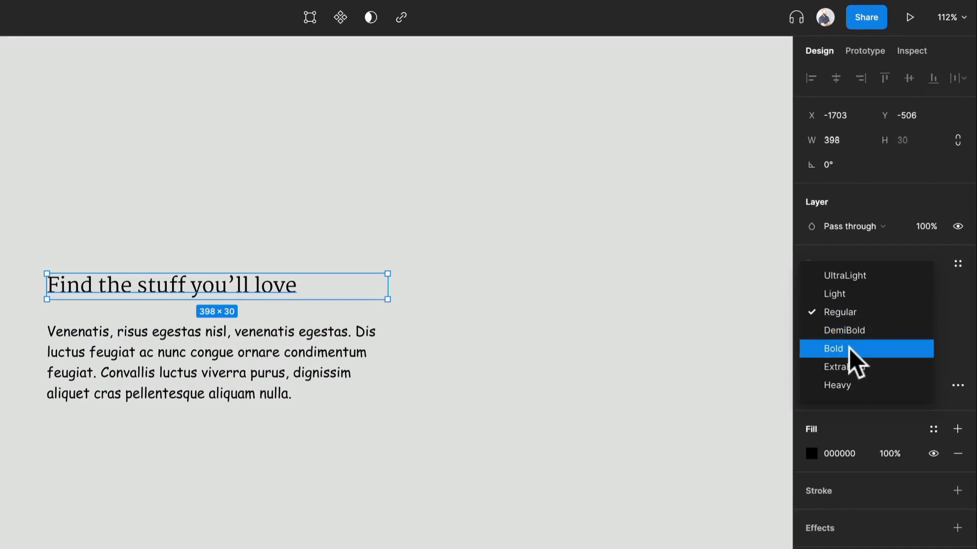
left_click(849, 347)
Step: Move the heading up near the top of the canvas
left_click(288, 342)
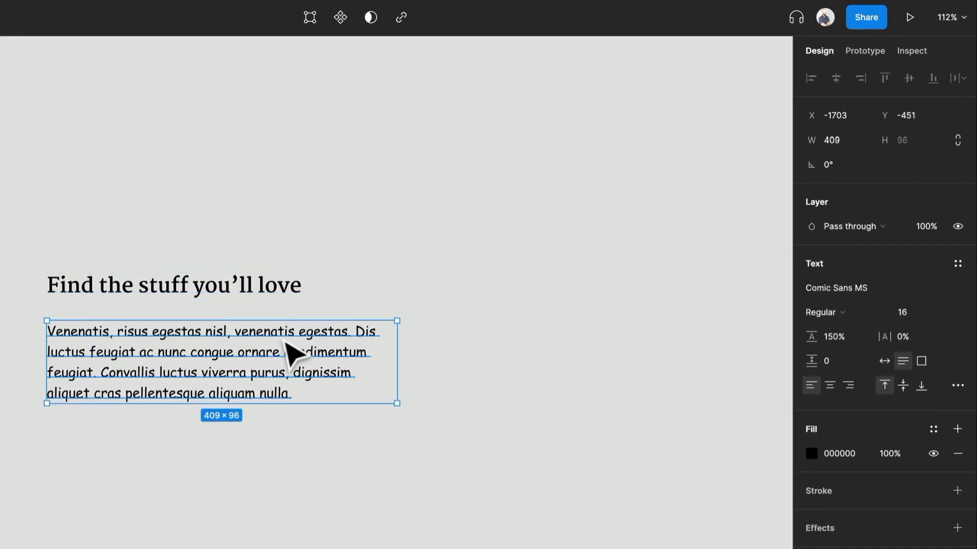
left_click(825, 289)
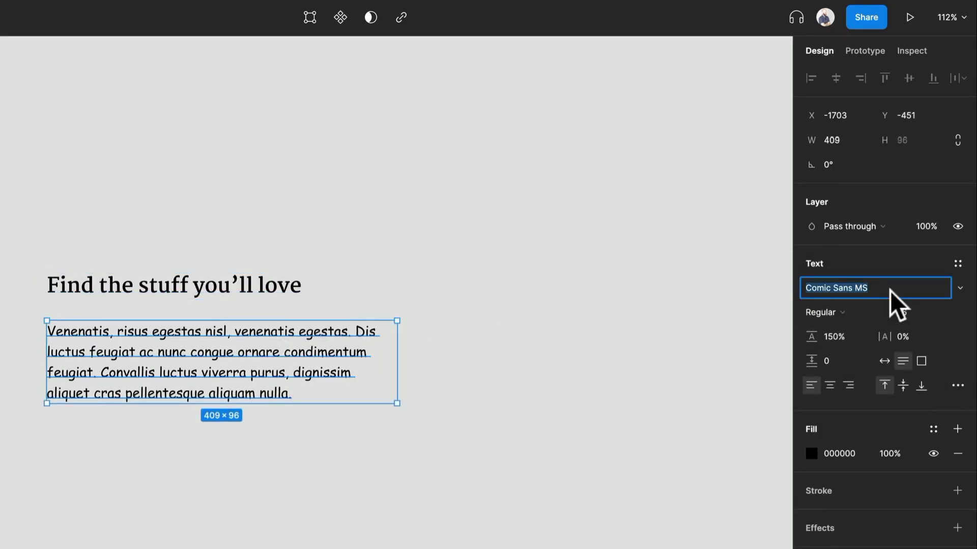
left_click_drag(224, 299, 280, 137)
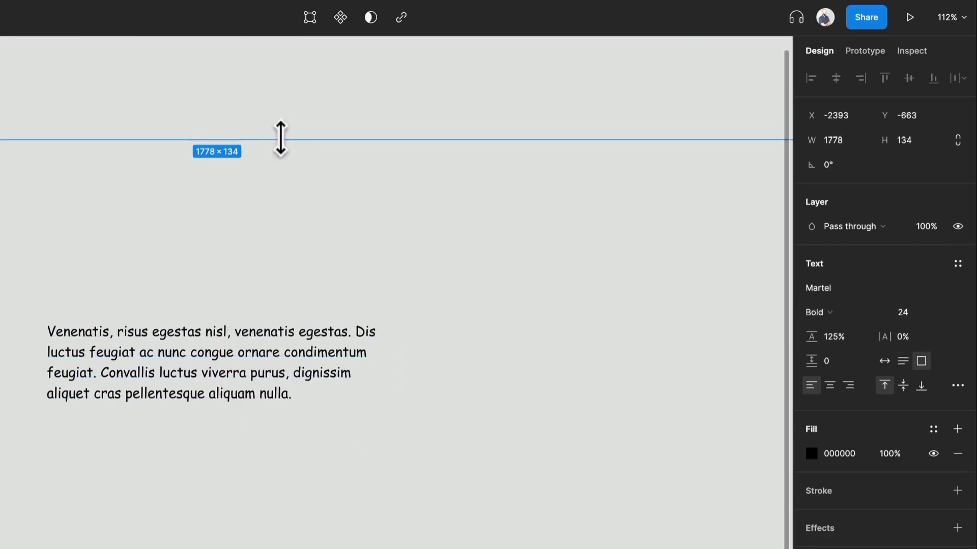
key("super+z")
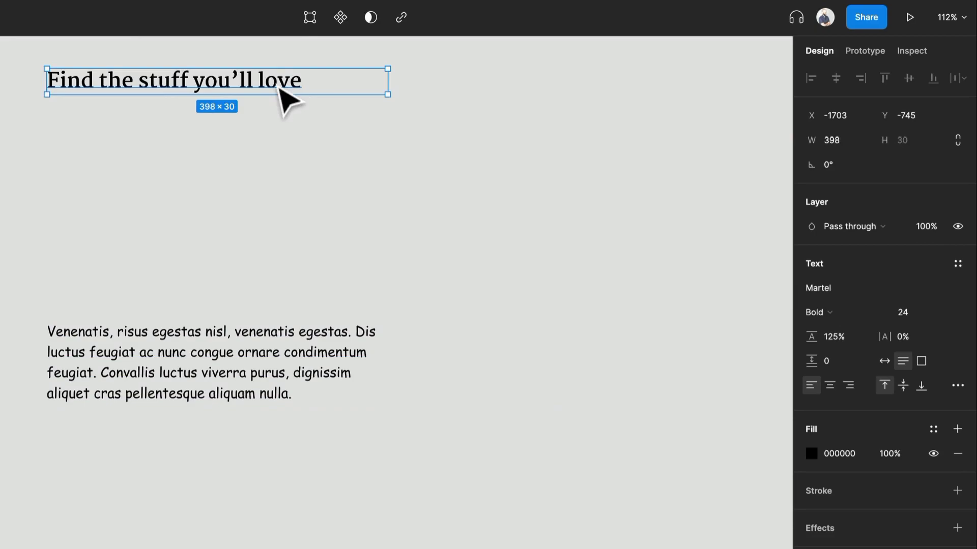
Step: Duplicate the heading into five stacked copies
left_click_drag(292, 99, 279, 144, "alt")
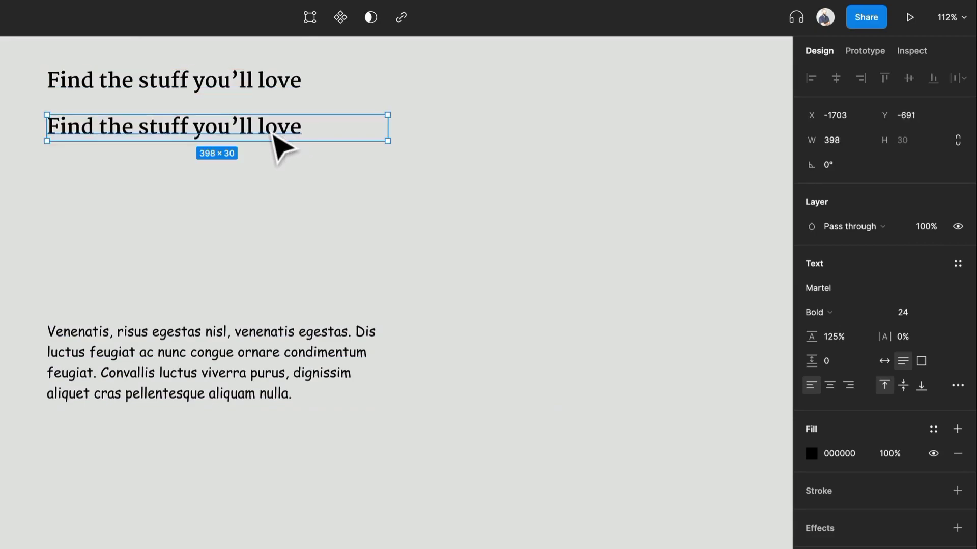
key("super+d")
key("super+d")
key("super+d")
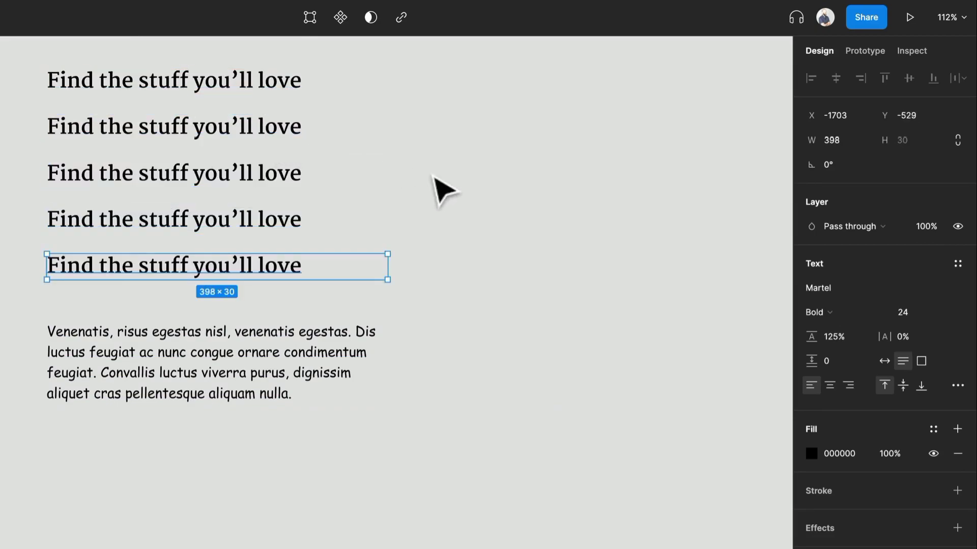
Step: Set the second heading copy's font to Lora SemiBold
scroll(399, 209, "up", 2)
left_click(278, 176)
left_click(847, 284)
type("Lora")
key("Return")
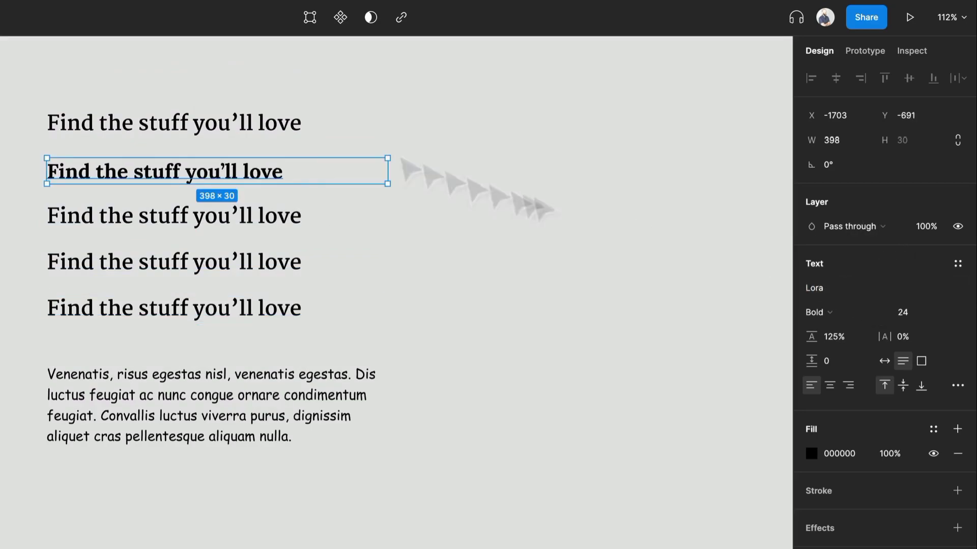
left_click(844, 313)
left_click(849, 293)
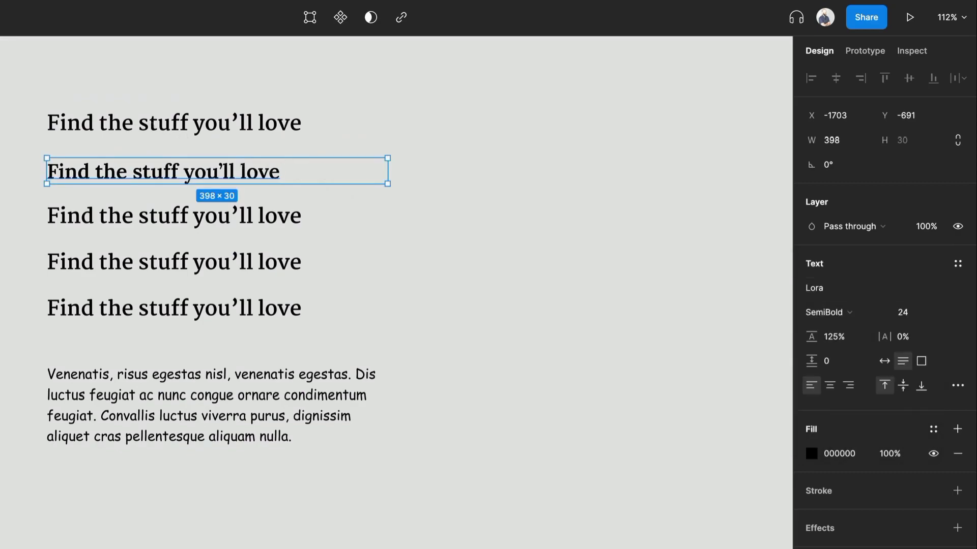
Step: Set the third heading copy's font to Merriweather
left_click(123, 227)
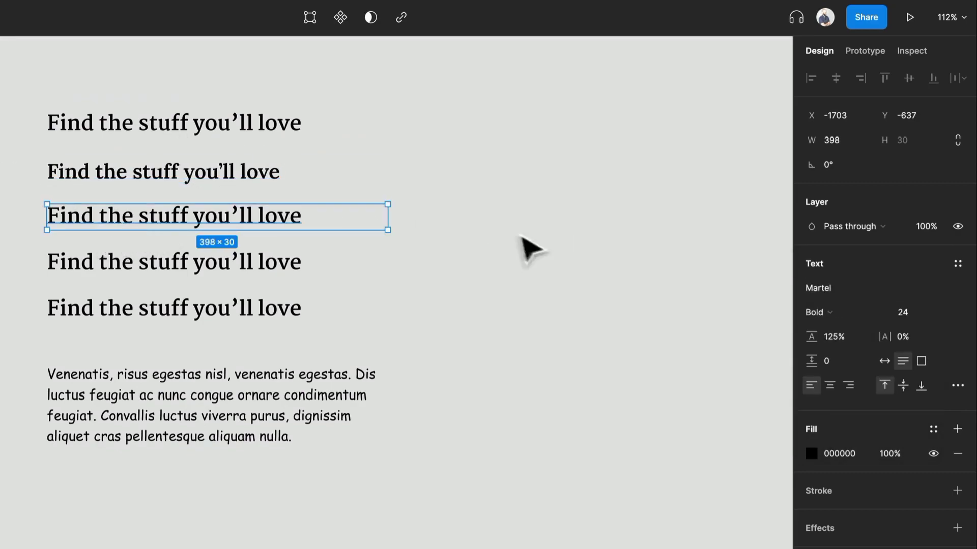
left_click(831, 287)
type("Merriweathe")
key("Return")
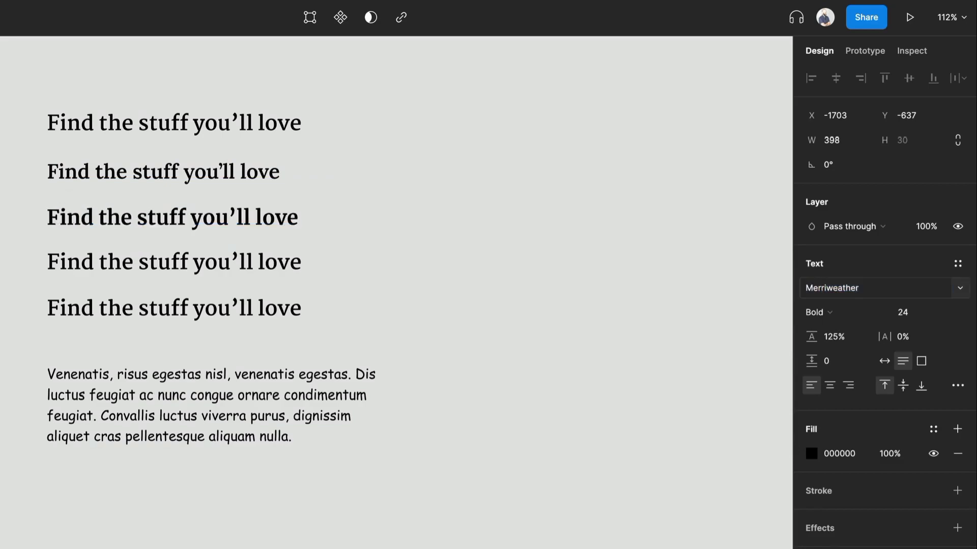
Step: Set the fourth heading copy's font to a Garamond typeface with SemiBold weight
left_click(282, 267)
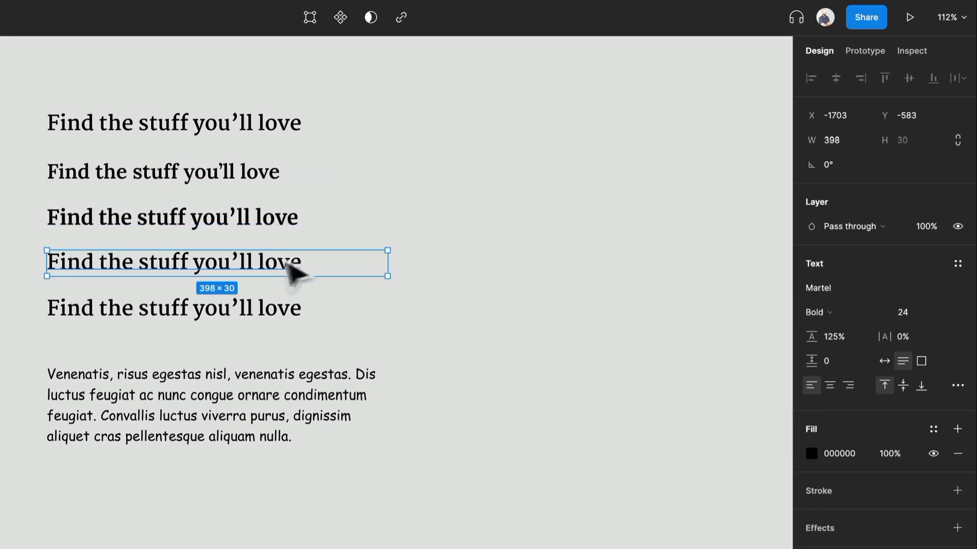
left_click(840, 287)
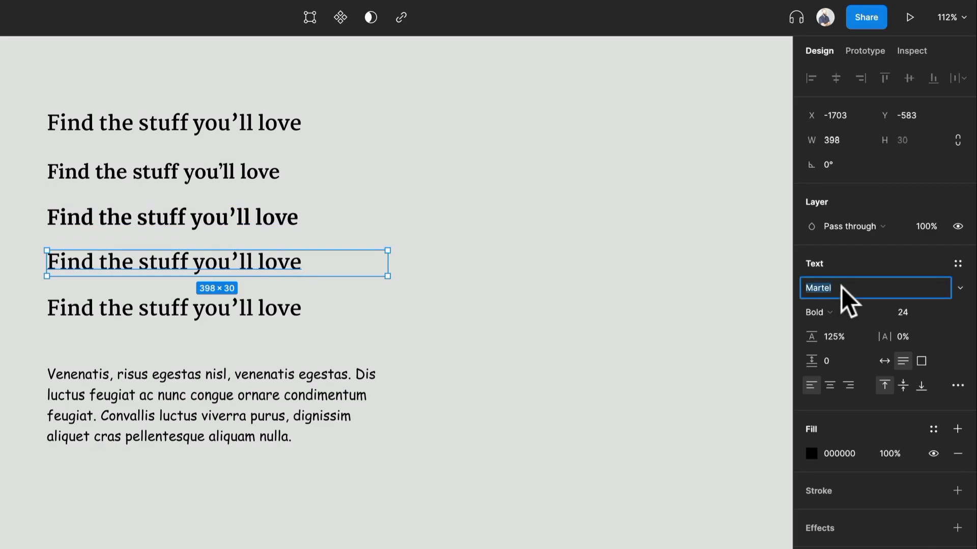
type("Garam")
key("Return")
left_click(834, 315)
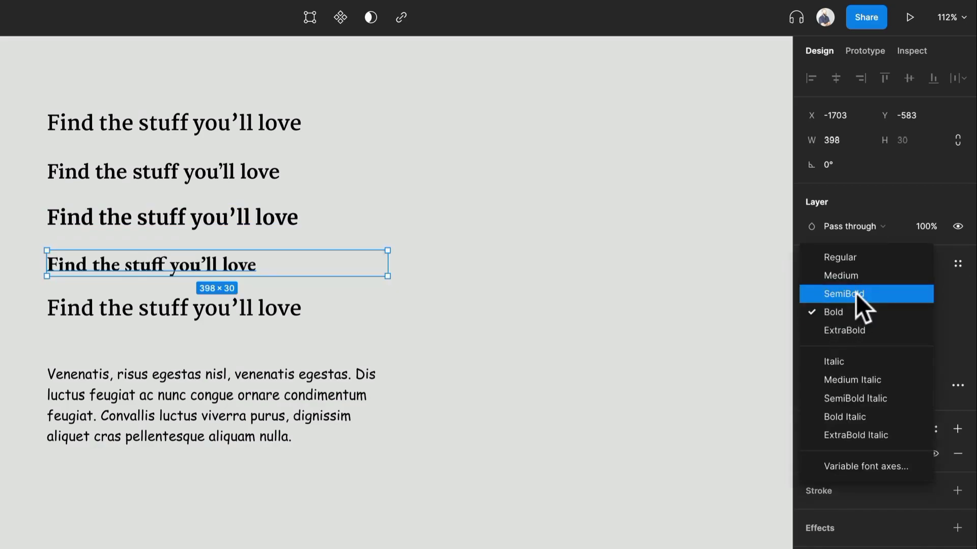
left_click(856, 293)
Step: Delete the fifth heading copy
left_click(310, 299)
left_click(275, 308)
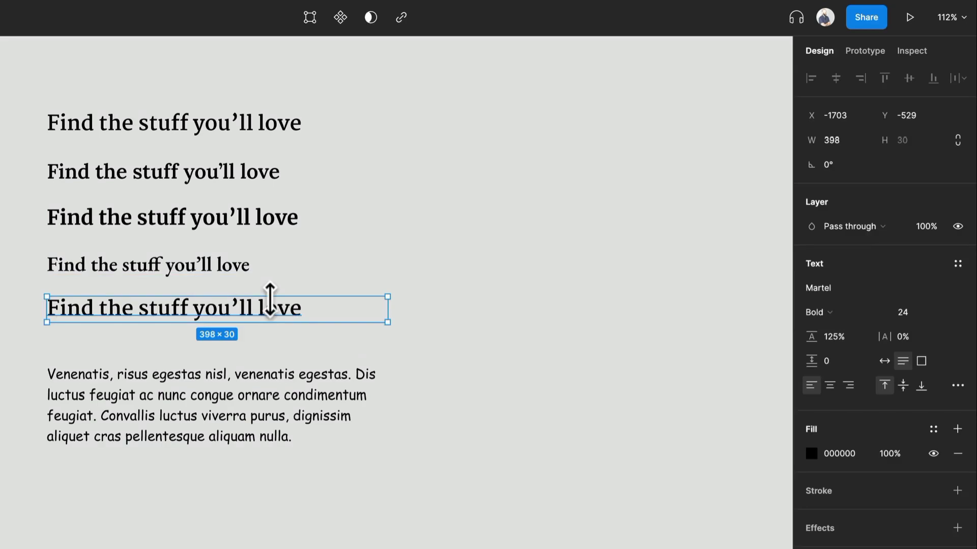
key("Delete")
Step: Rearrange the layout, moving the headings to the right and the paragraph up to the top left
left_click_drag(259, 314, 502, 143)
left_click(76, 338)
left_click_drag(129, 416, 139, 149)
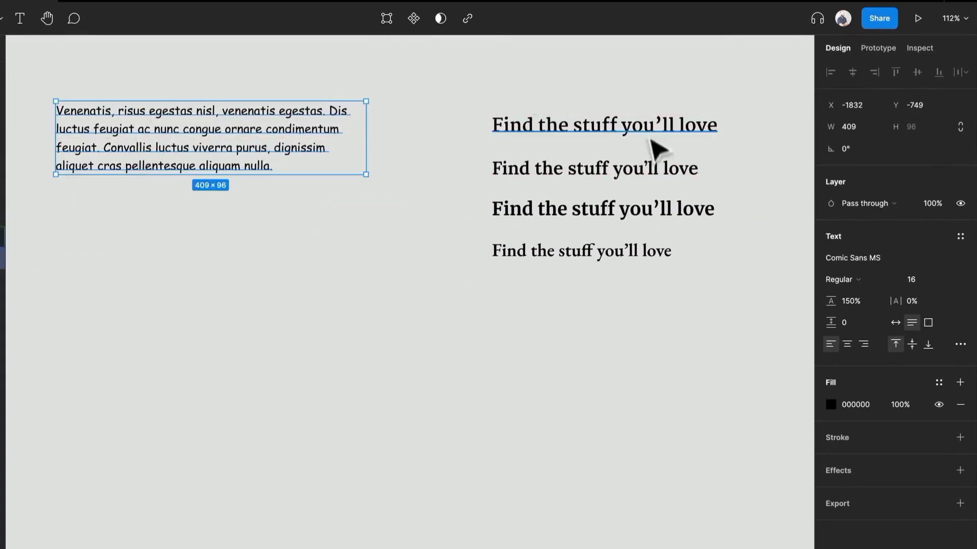
Step: Rename the four heading layers to Headings
left_click_drag(576, 91, 706, 350)
key("ctrl+r")
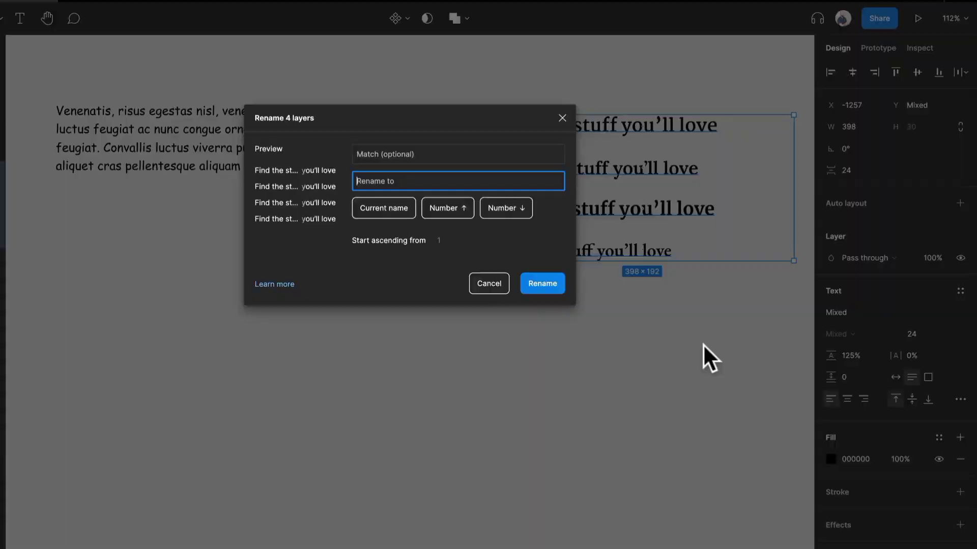
type("Headings")
key("Return")
Step: Set the paragraph's font to Open Sans
left_click(271, 127)
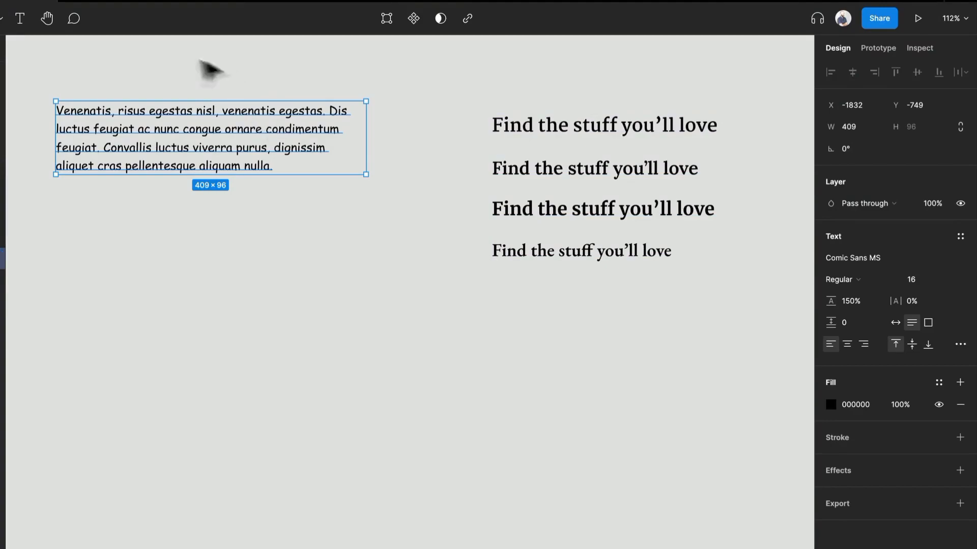
left_click(889, 262)
type("Open Sans")
key("Return")
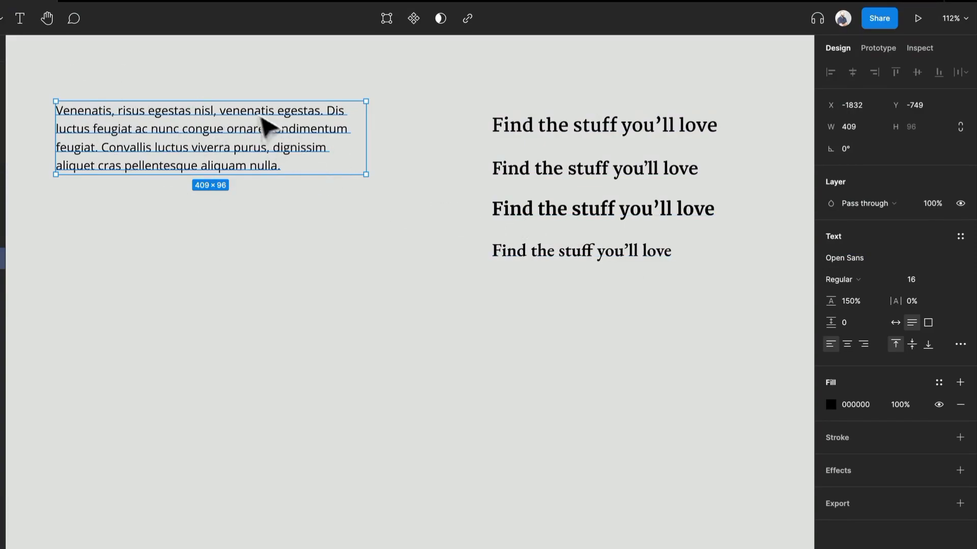
Step: Duplicate the paragraph into five stacked copies
left_click_drag(241, 128, 263, 209)
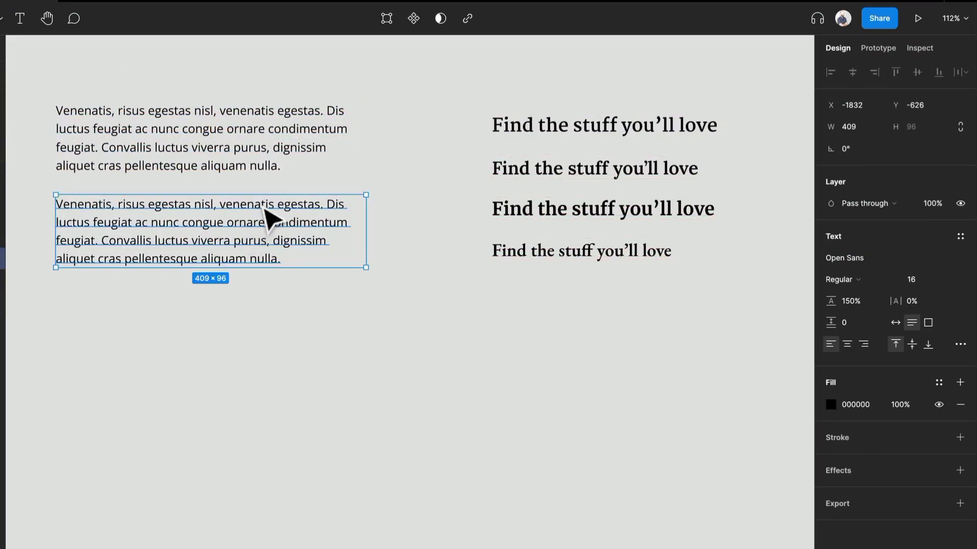
key("ctrl+d")
key("ctrl+d")
key("ctrl+d")
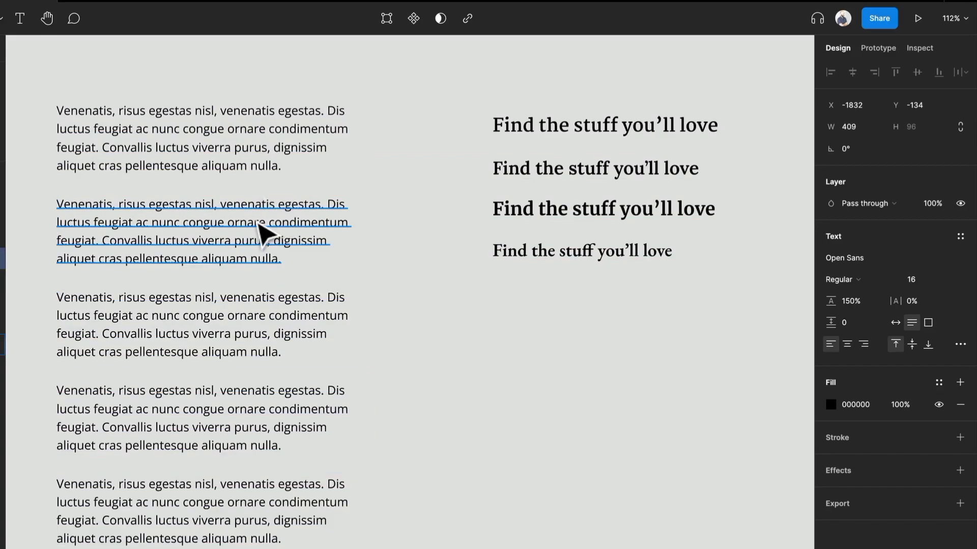
Step: Set the second paragraph copy's font to Lato
left_click(258, 223)
left_click(962, 258)
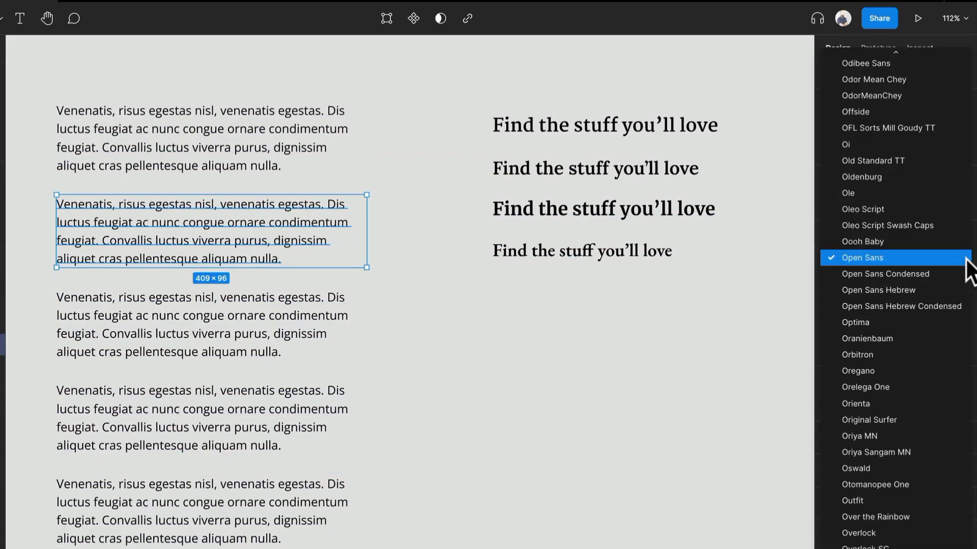
left_click(965, 259)
left_click(863, 263)
type("Lato")
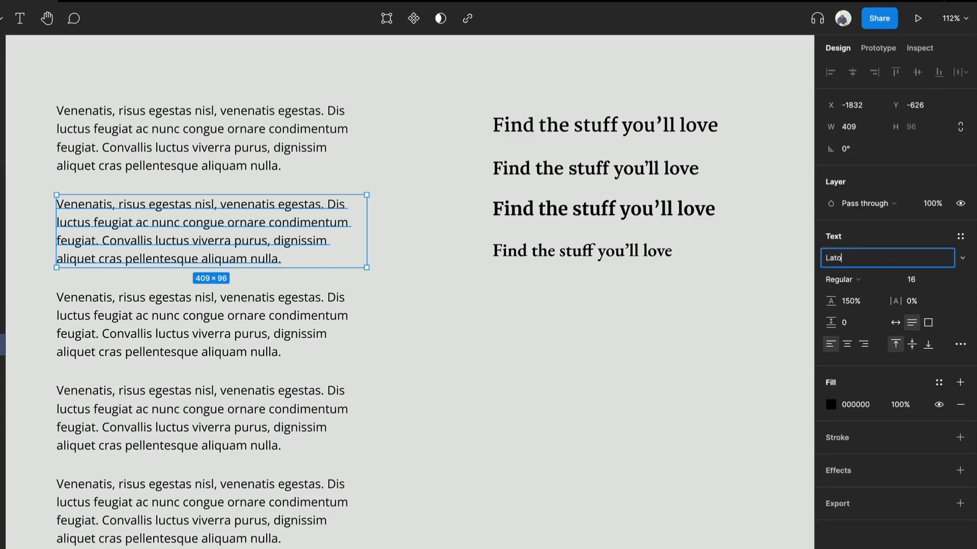
key("Return")
Step: Set the third paragraph copy's font to Roboto
left_click(226, 312)
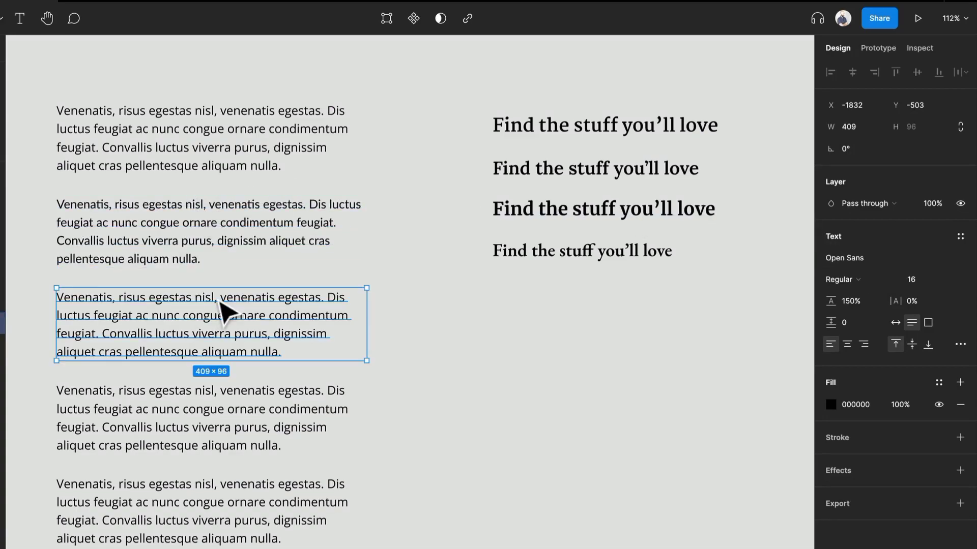
left_click(878, 261)
type("Rob")
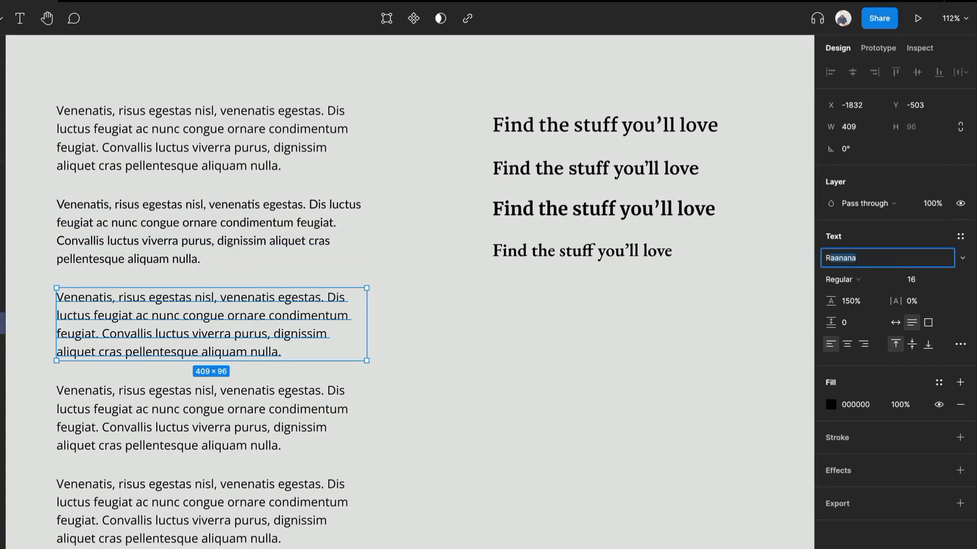
key("Return")
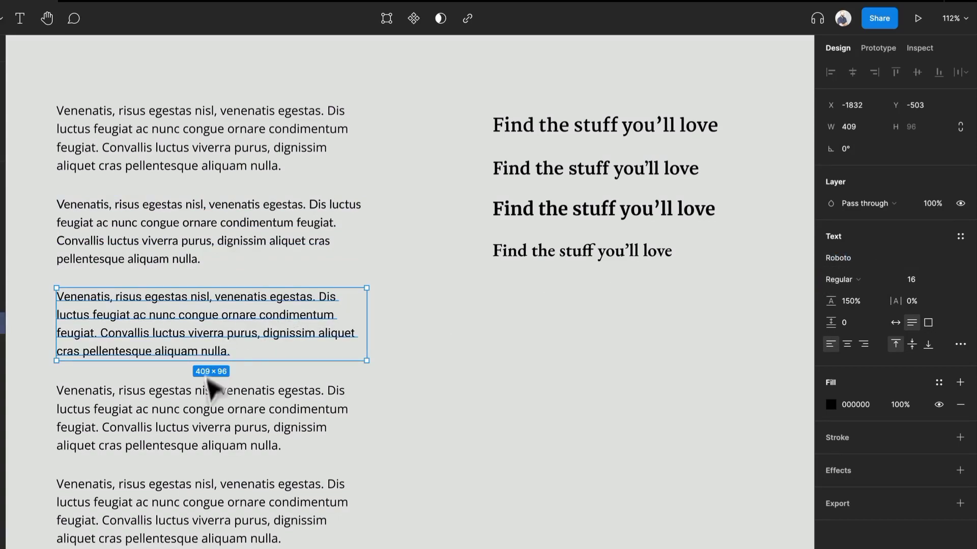
Step: Set the fourth paragraph copy's font to Source Sans Pro
left_click(216, 391)
type("Sourc")
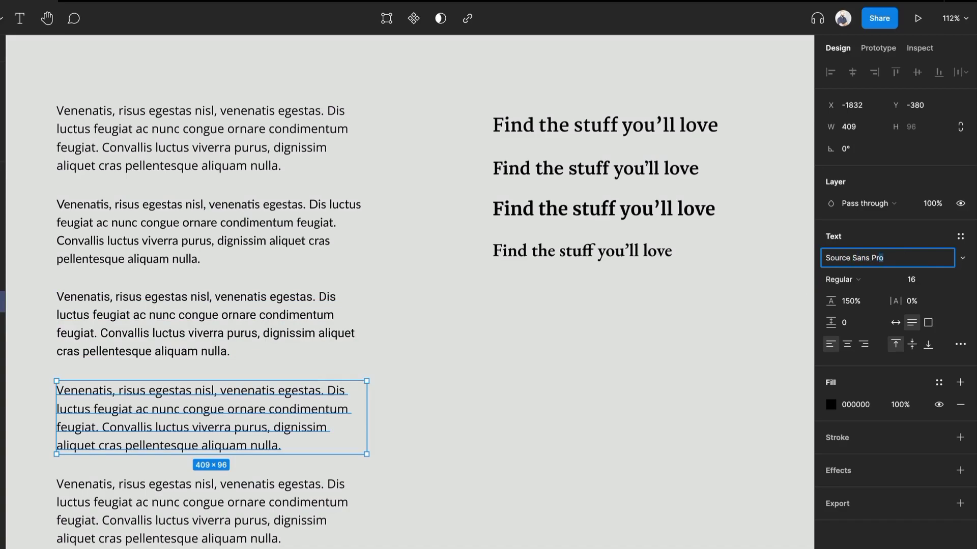
type("e Sans Pr")
key("Return")
Step: Set the fifth paragraph copy's font to Inter
left_click(207, 522)
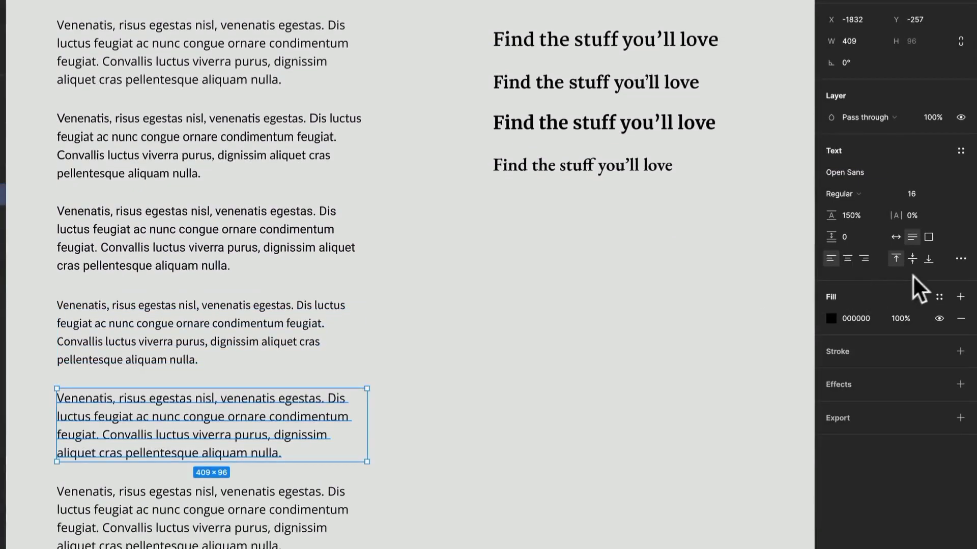
left_click(882, 174)
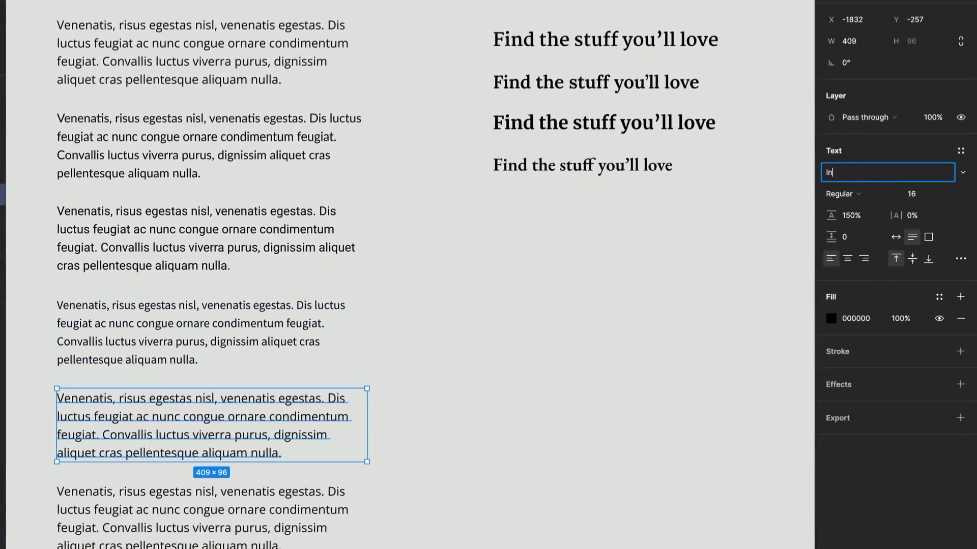
type("Inter")
key("Return")
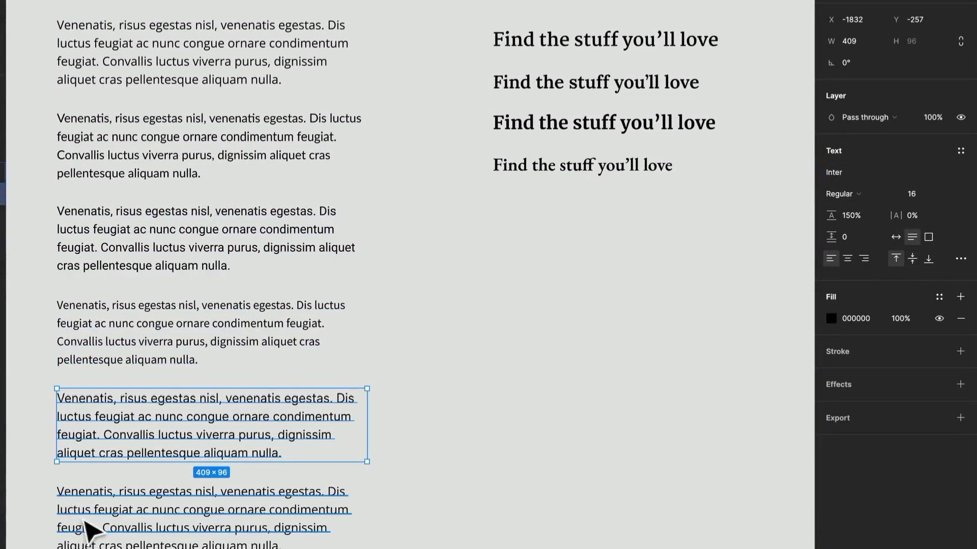
left_click(86, 516)
key("Escape")
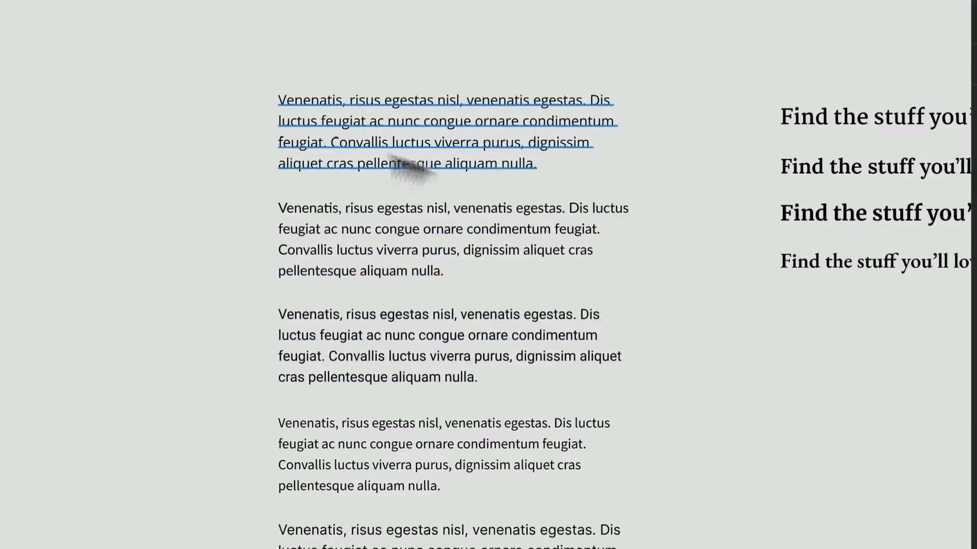
left_click_drag(756, 47, 784, 247)
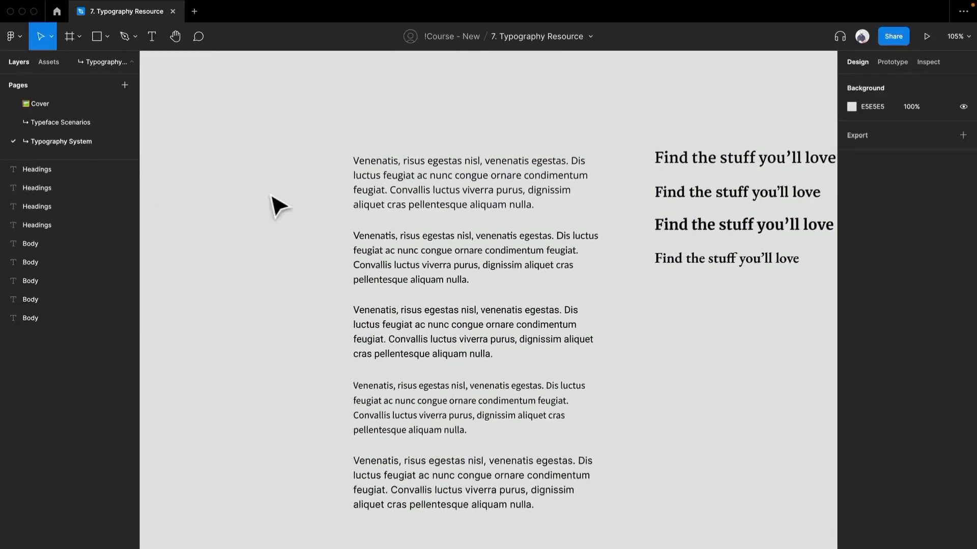
Step: Duplicate the first paragraph to the left of the paragraph column
left_click(437, 206)
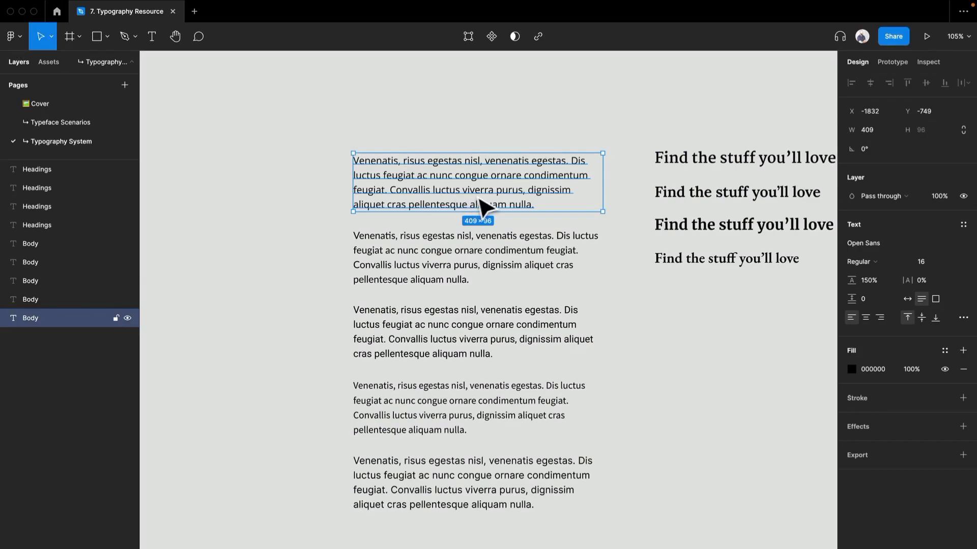
left_click_drag(480, 199, 477, 199)
key("super+z")
mouse_move(544, 192)
left_mouse_down()
mouse_move(260, 209)
mouse_move(322, 207)
mouse_move(277, 197)
mouse_move(541, 201)
left_mouse_up()
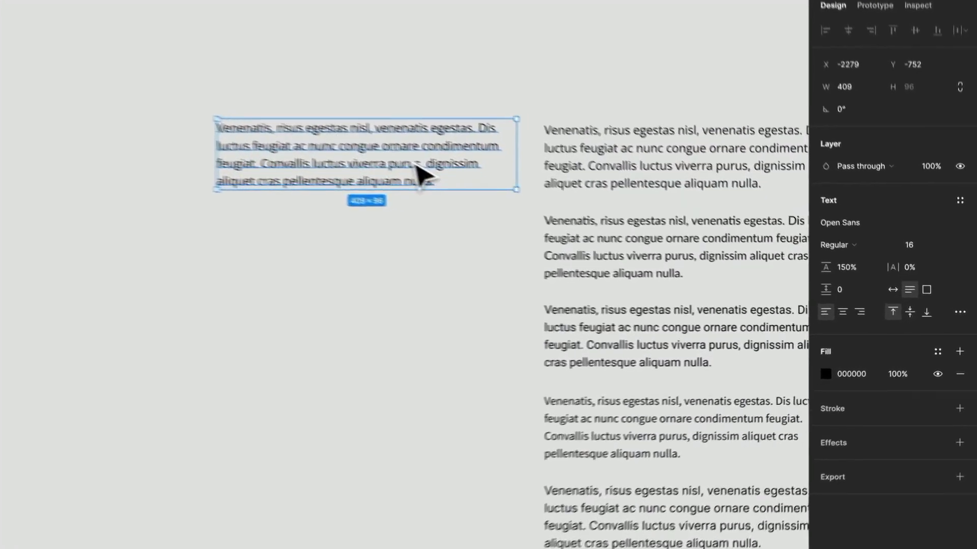
Step: Replace the copy's text with Button Label and set the text box to auto width
double_click(511, 196)
type("Button Label")
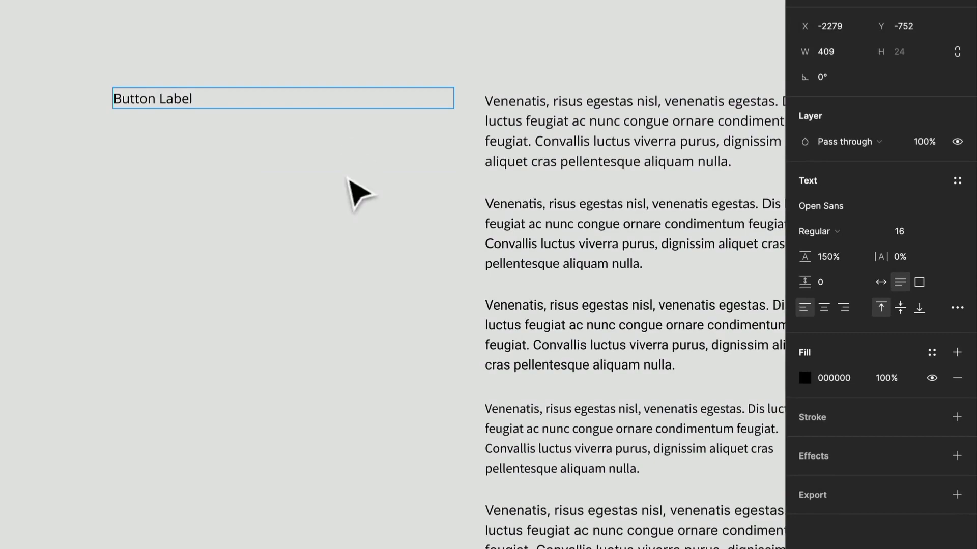
key("Escape")
left_click(887, 282)
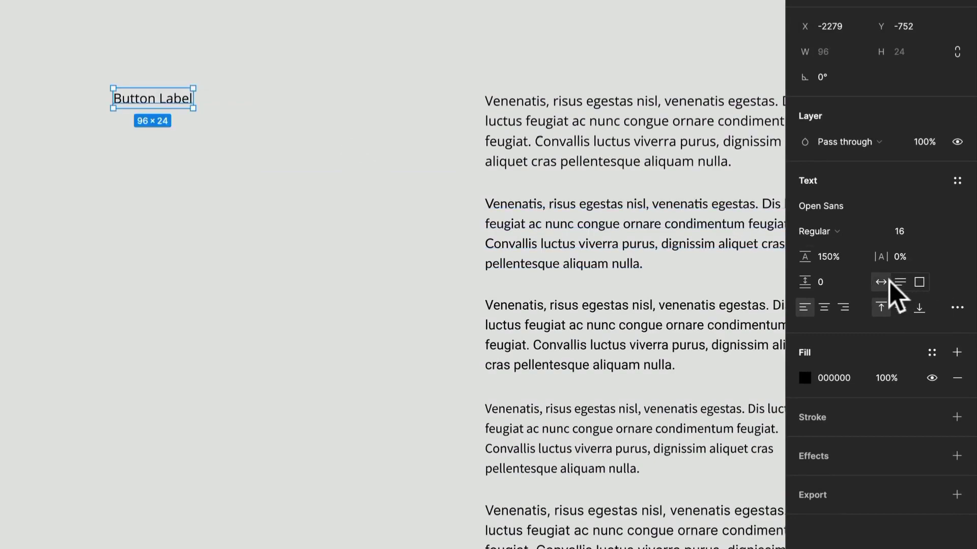
Step: Wrap the Button Label text in an auto layout frame and rename the frame Button
key("shift+a")
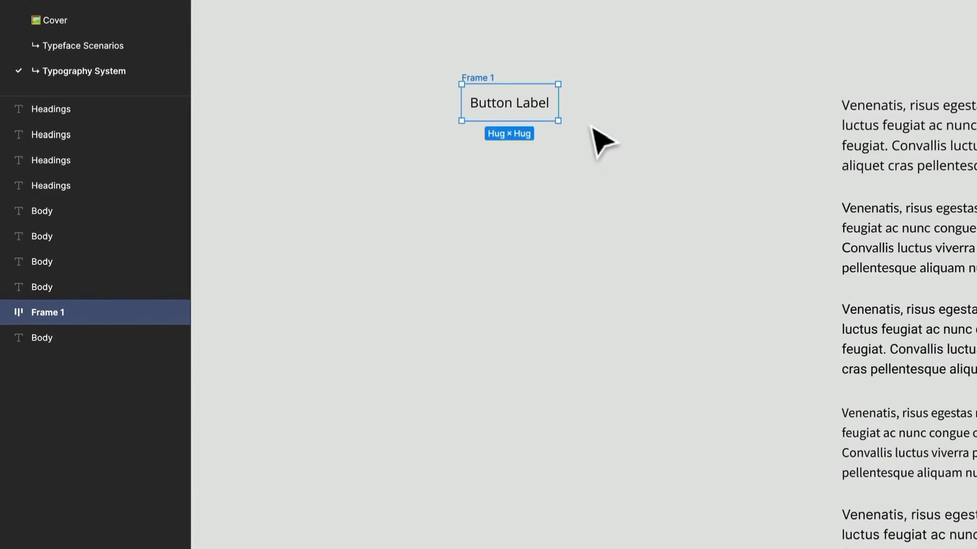
key("ctrl+r")
type("Button")
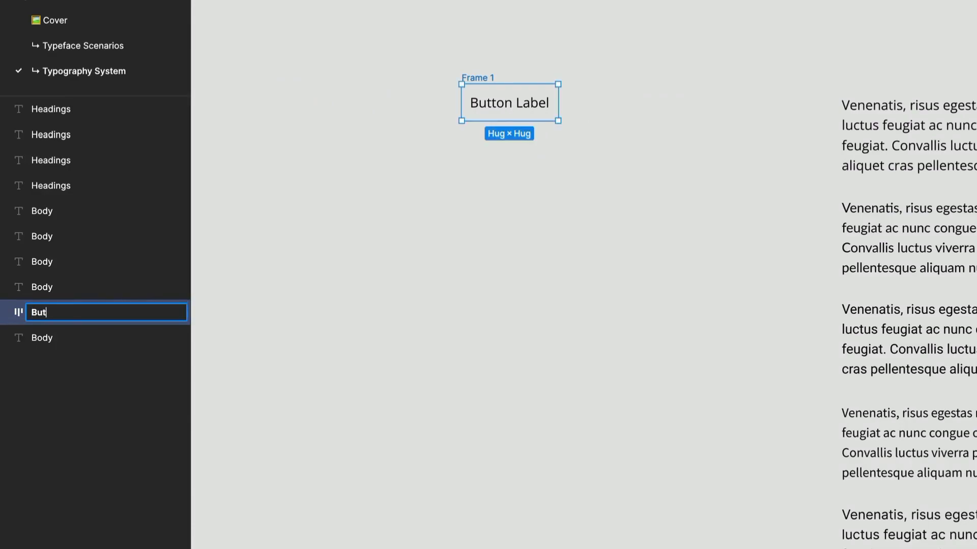
key("Return")
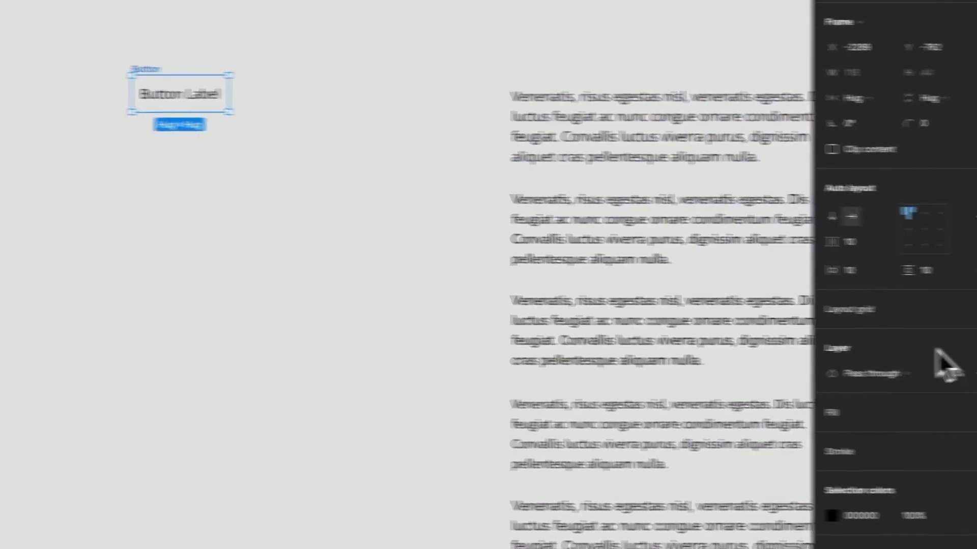
Step: Fill the Button frame with 000000 and set its label text fill to FFFFFF
left_click(957, 412)
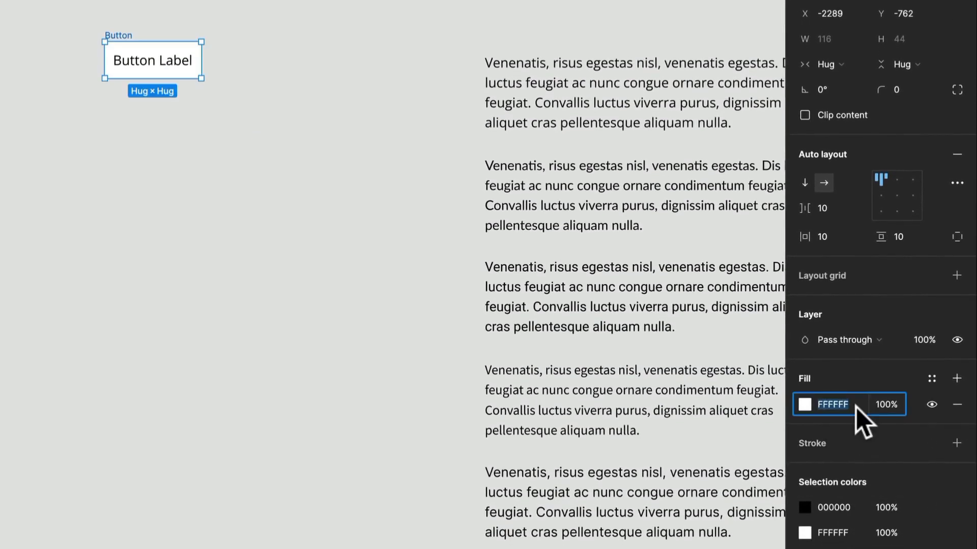
type("000000")
key("Return")
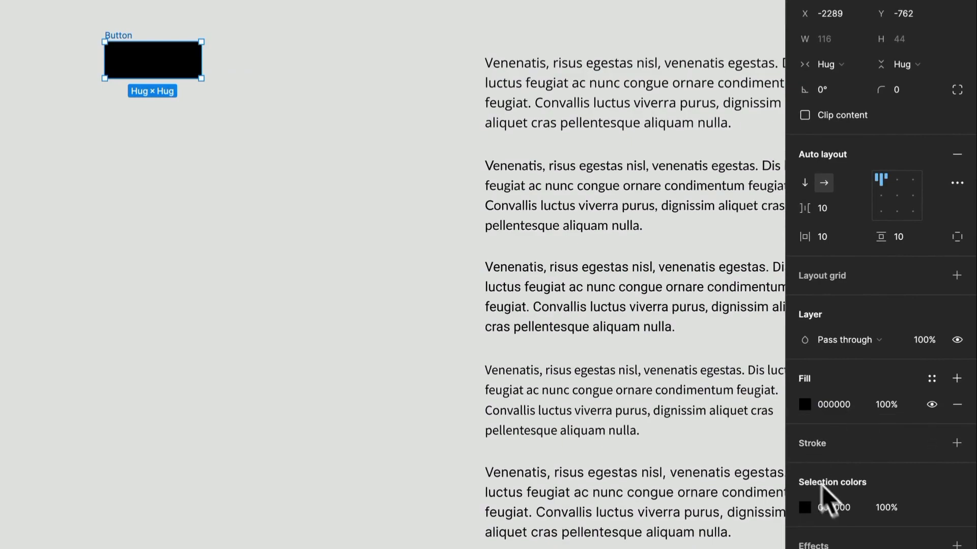
double_click(167, 64)
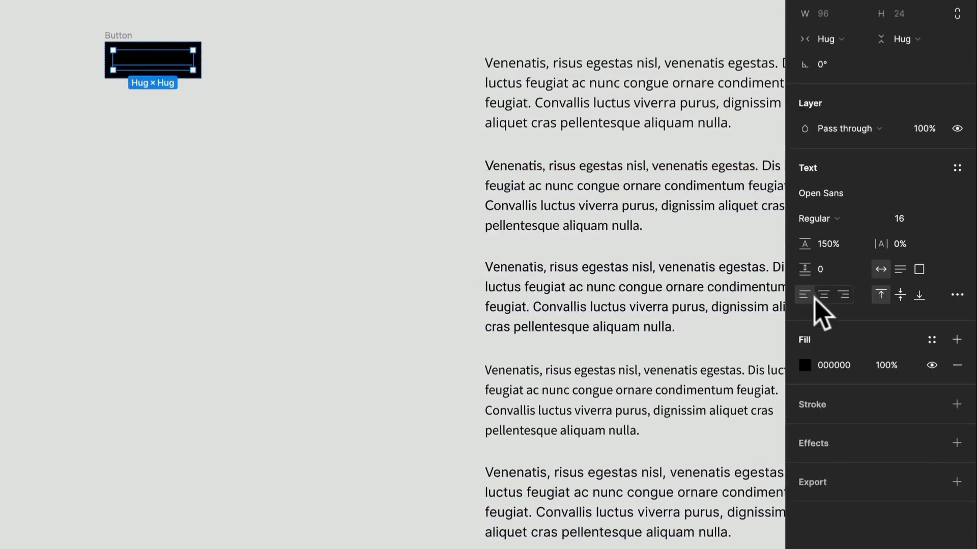
left_click(842, 360)
type("ffffff")
key("Return")
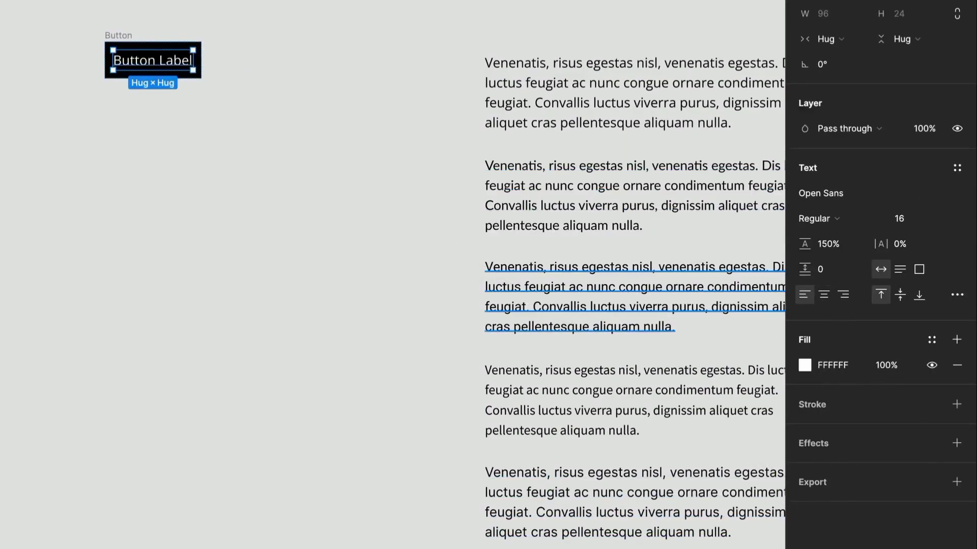
Step: Move the button beside the first paragraph and duplicate it so one button sits beside each paragraph
left_click(183, 127)
left_click_drag(136, 67, 325, 153)
key("ctrl+d")
key("ctrl+d")
key("ctrl+d")
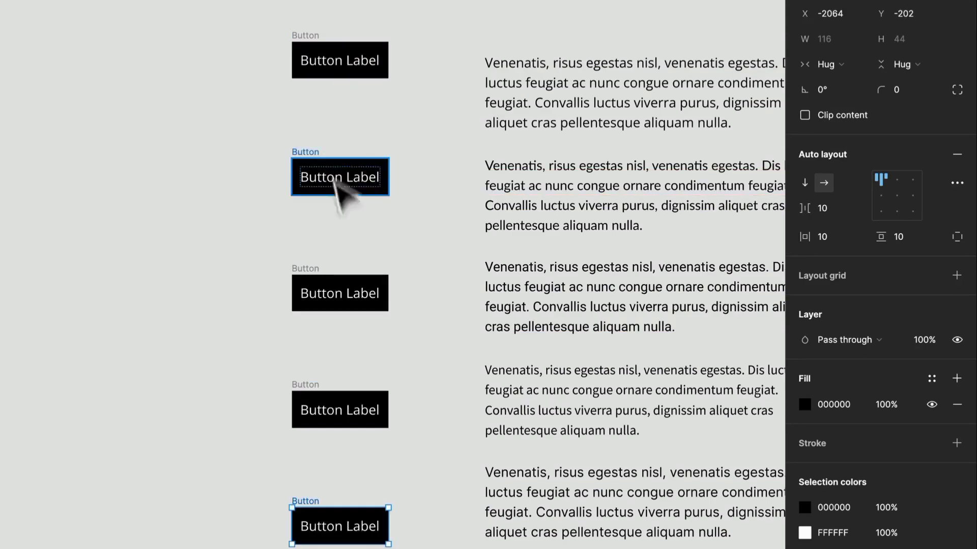
Step: Set the second button's label font to Lato, matching its neighbouring paragraph
left_click(544, 182)
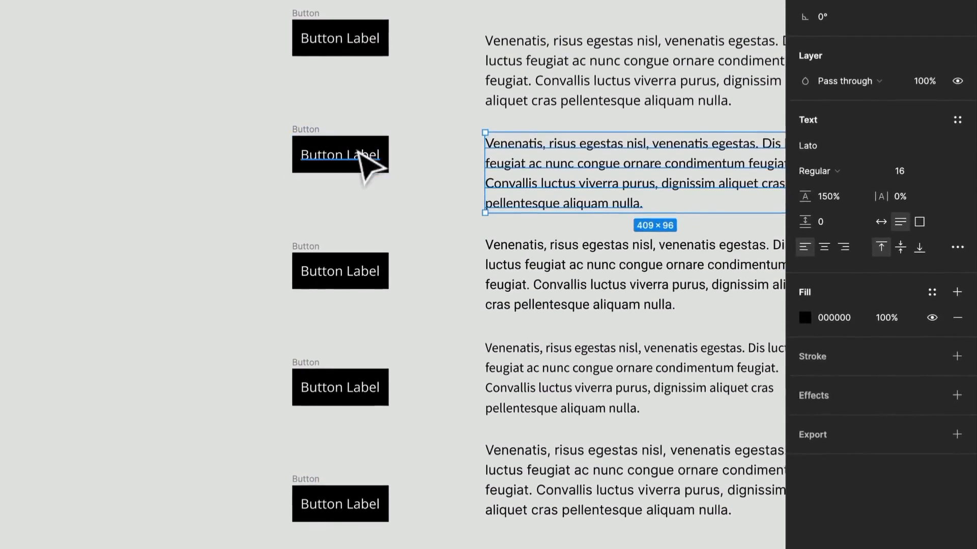
left_click(361, 177)
left_click(865, 171)
type("Lato")
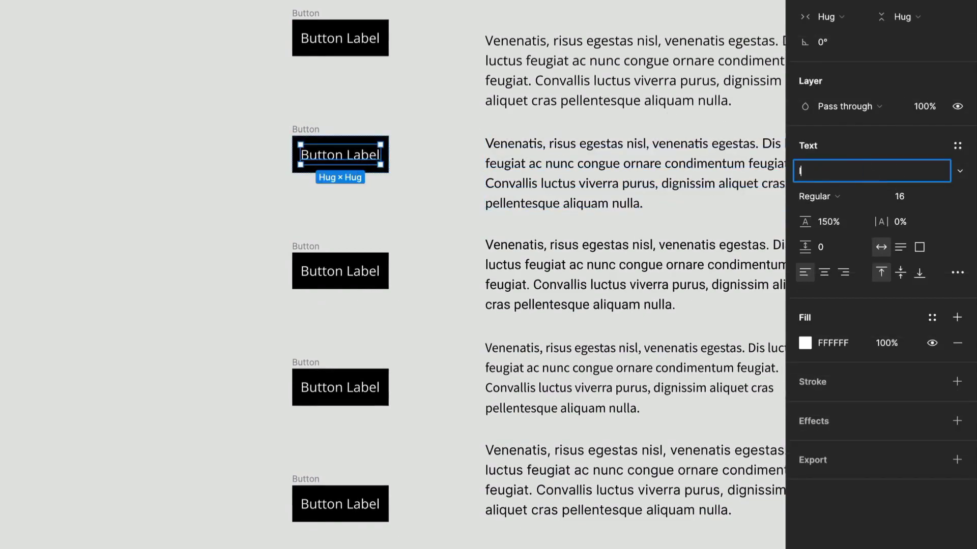
key("Return")
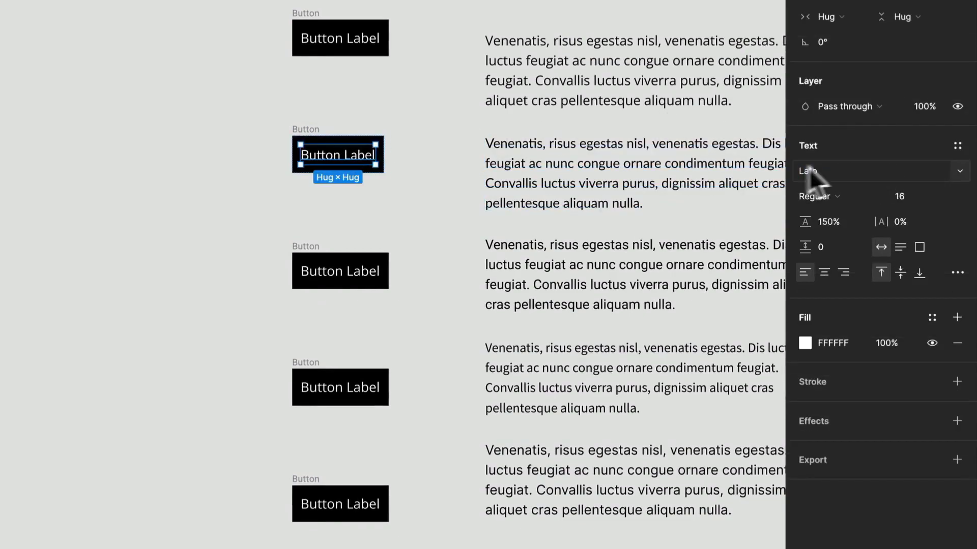
Step: Set the third button's label font to Roboto, matching its neighbouring paragraph
double_click(331, 272)
left_click(625, 259)
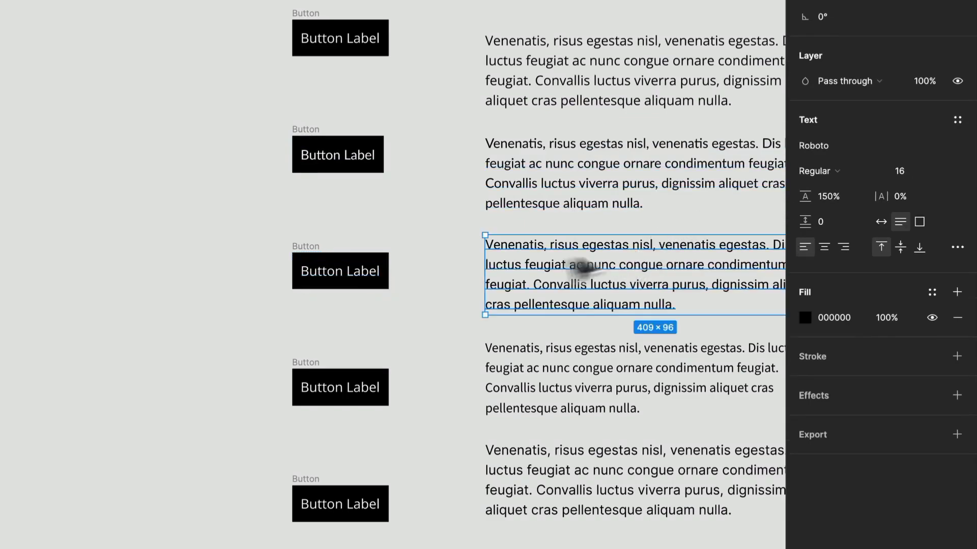
left_click(344, 278)
left_click(860, 176)
type("Roboto")
key("Return")
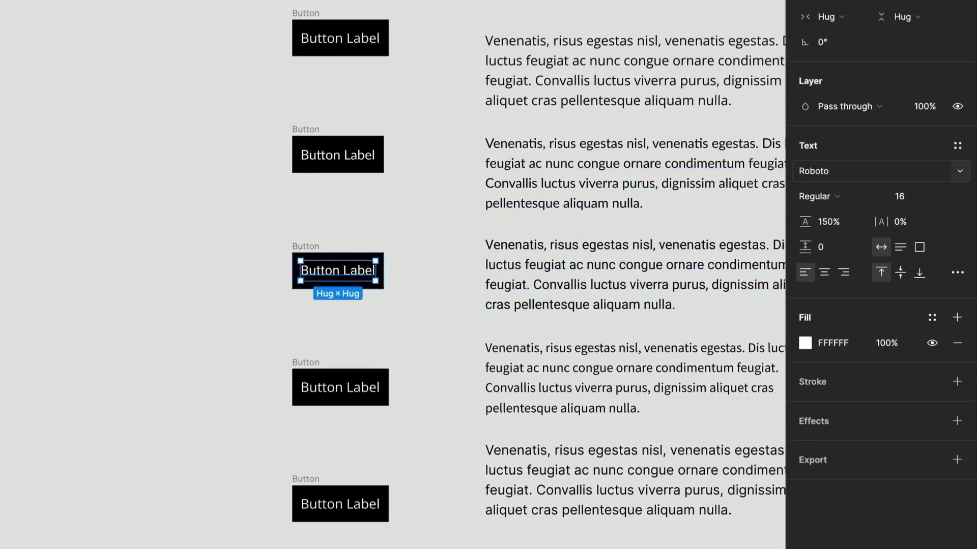
Step: Set the fourth button's label font to Source Sans Pro, matching its neighbouring paragraph
left_click(323, 386)
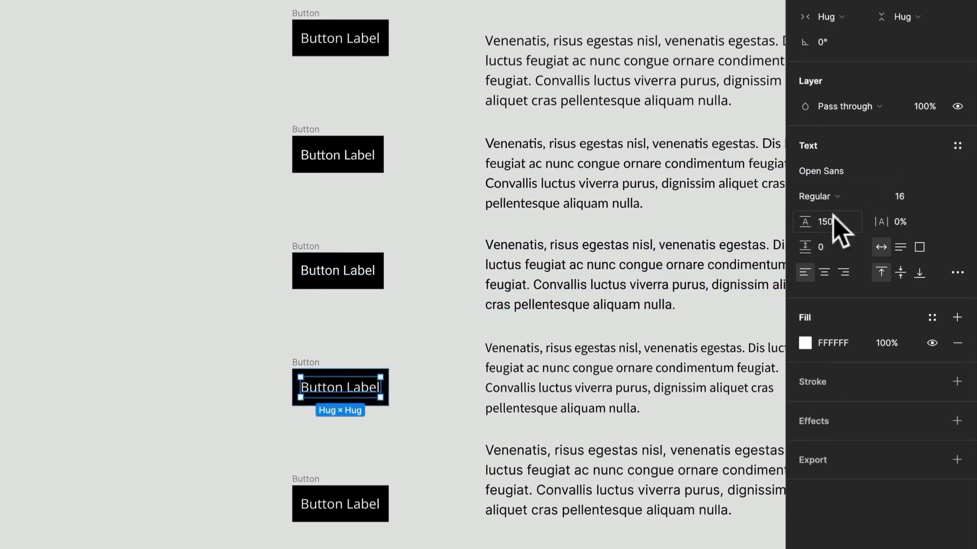
left_click(587, 362)
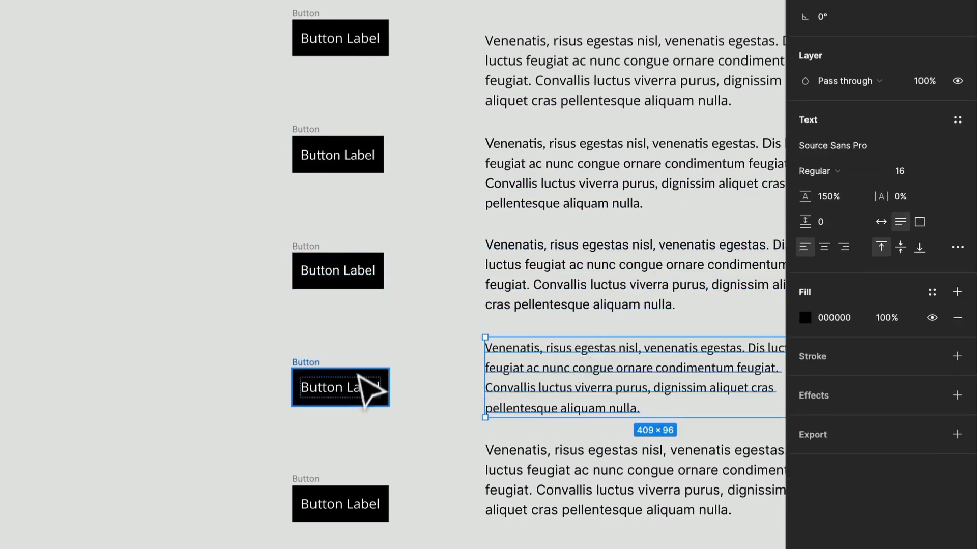
left_click(370, 389)
left_click(862, 175)
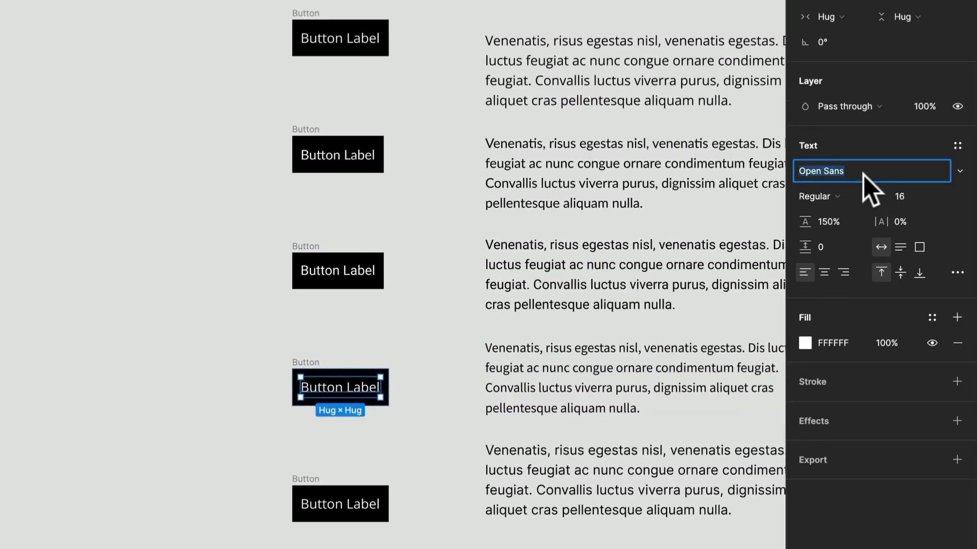
type("Sourc")
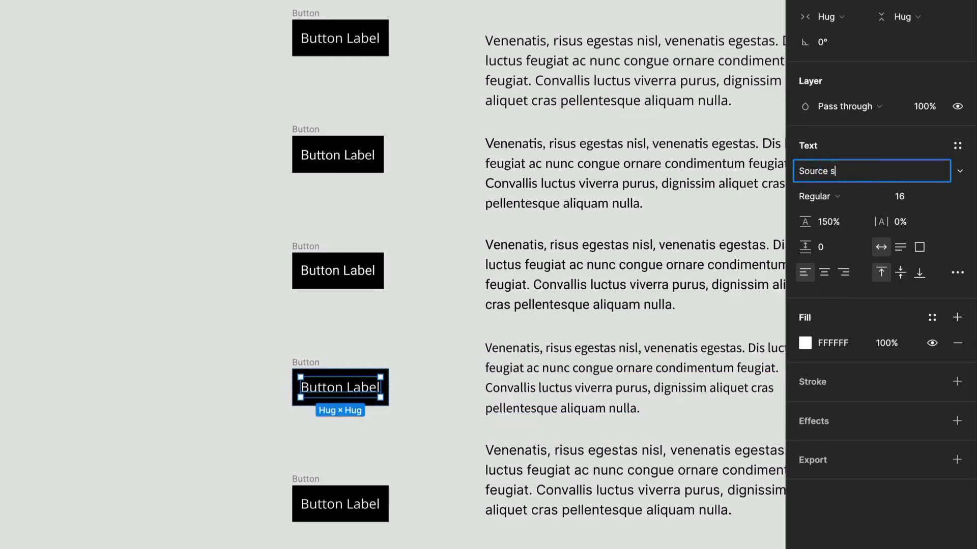
type("e Sans Pro")
key("Return")
Step: Set the fifth button's label font to Inter
left_click(357, 509)
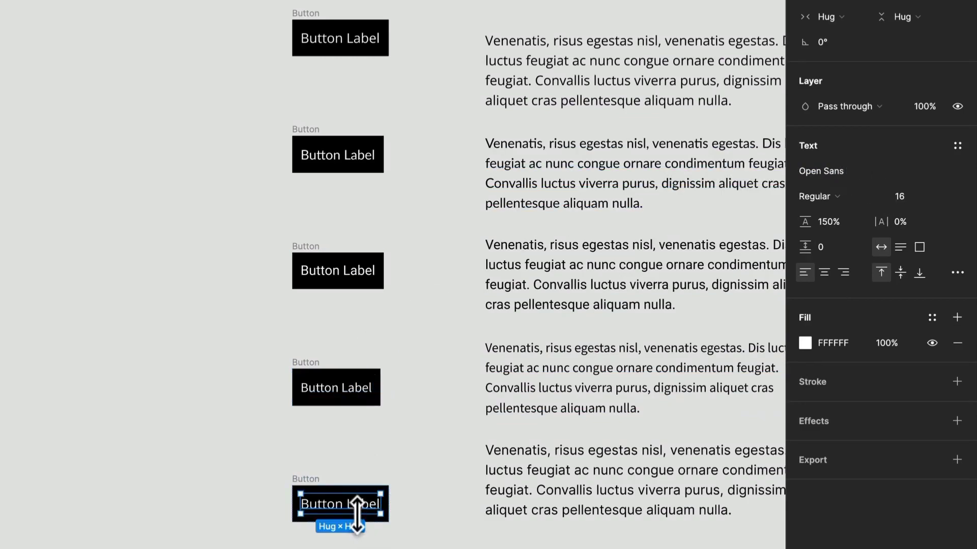
left_click(862, 171)
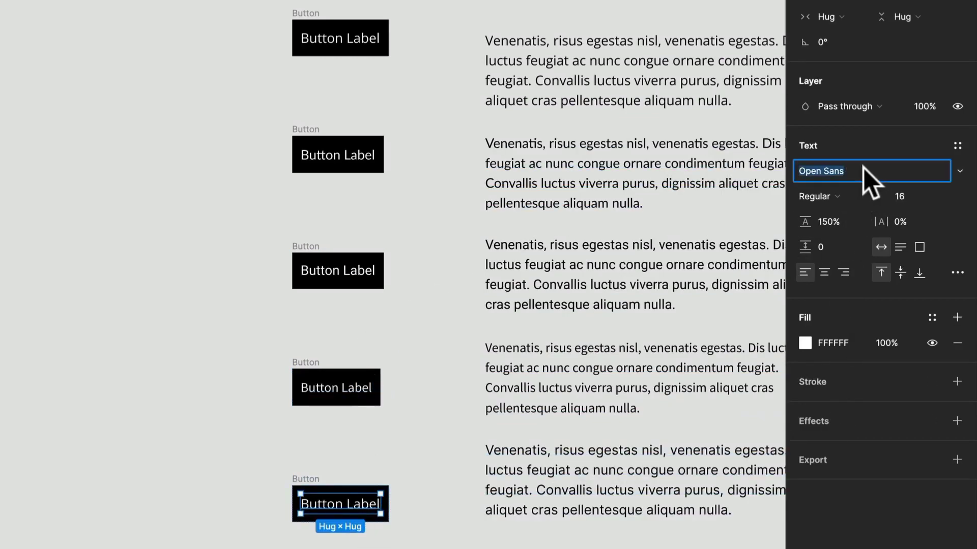
type("Inter")
key("Return")
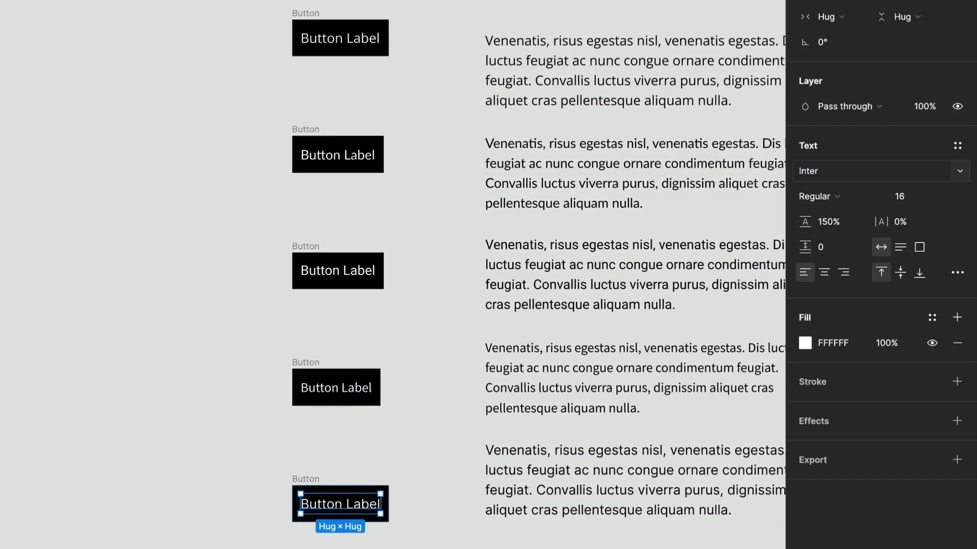
Step: Select all five buttons and set their height to 56
left_click(447, 442)
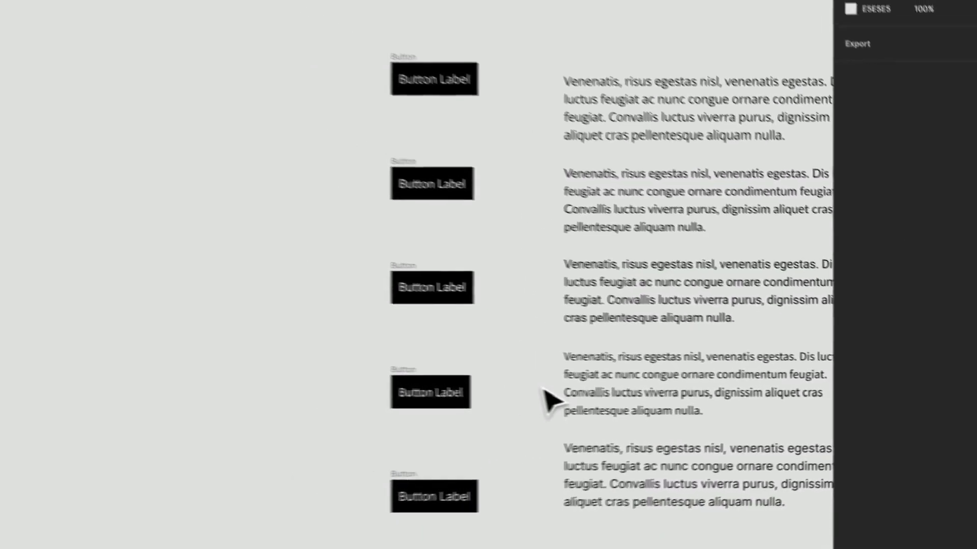
left_click_drag(635, 395, 430, 362)
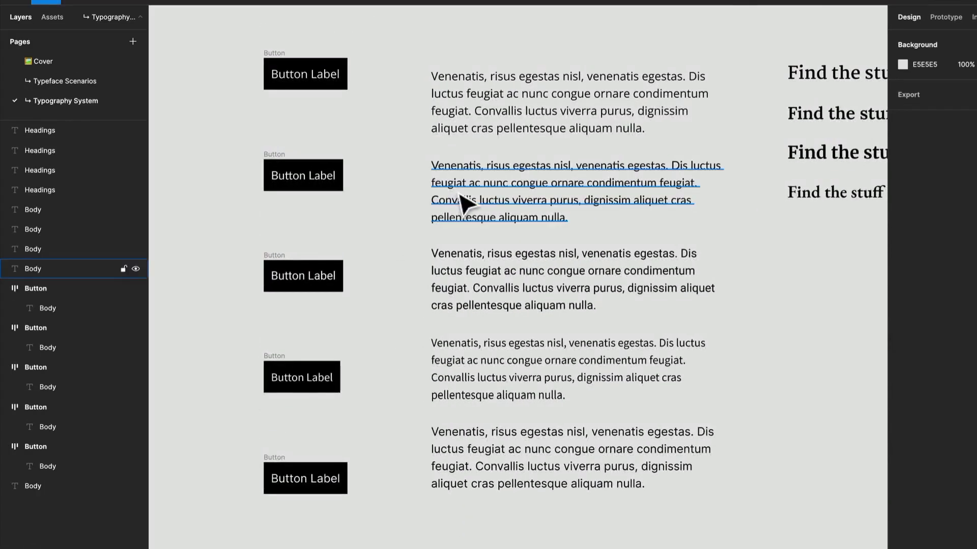
left_click(264, 66)
left_click_drag(206, 30, 387, 529)
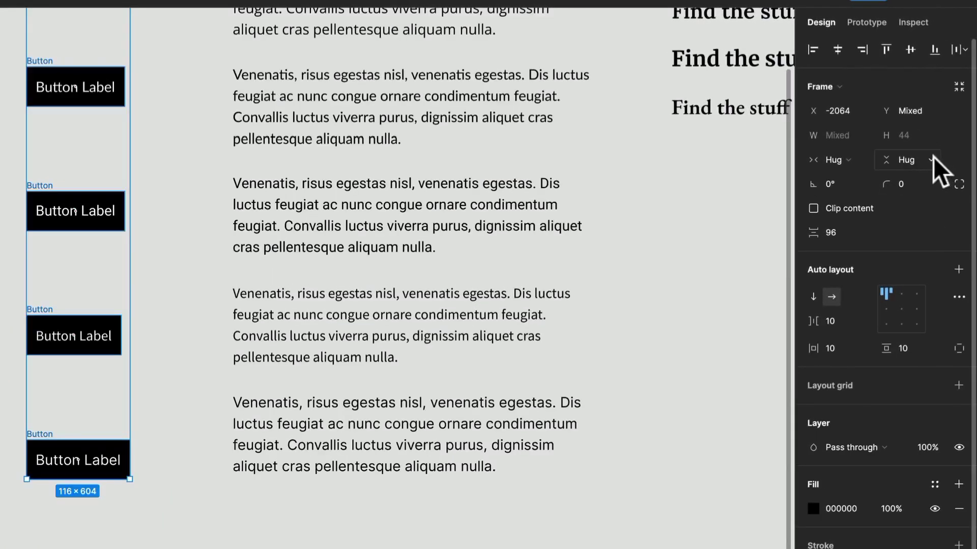
left_click(931, 159)
left_click(908, 136)
left_click(911, 131)
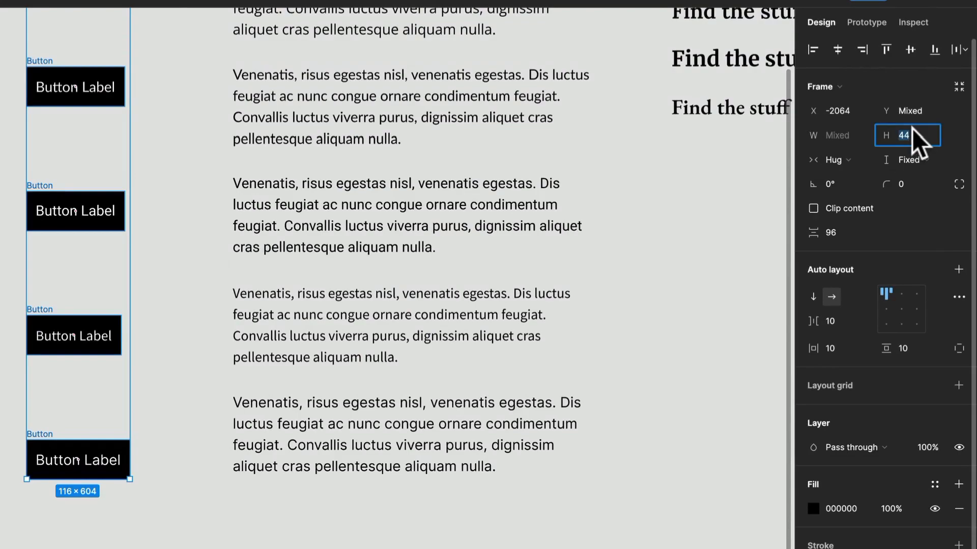
type("56")
key("Return")
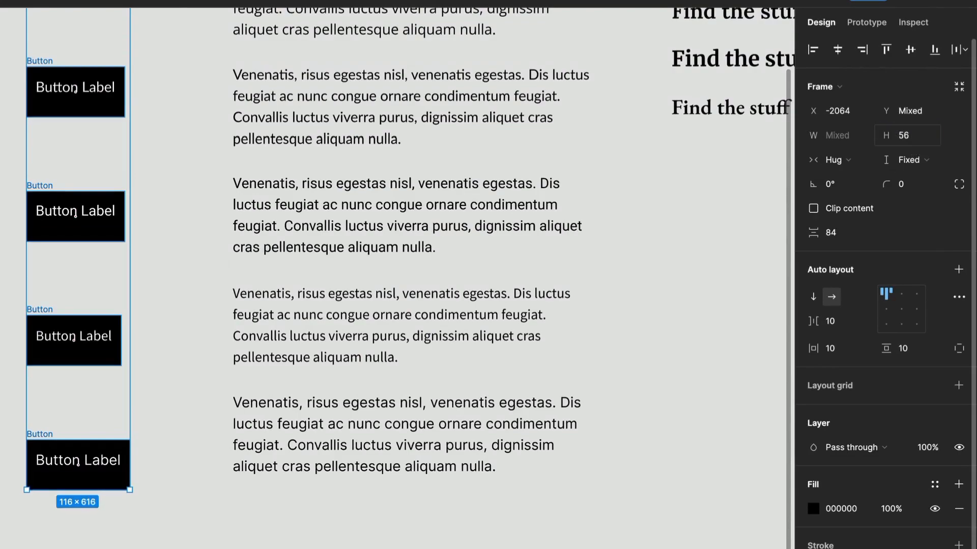
Step: Center the buttons' content and set their horizontal padding to 24
left_click(898, 308)
left_click(851, 345)
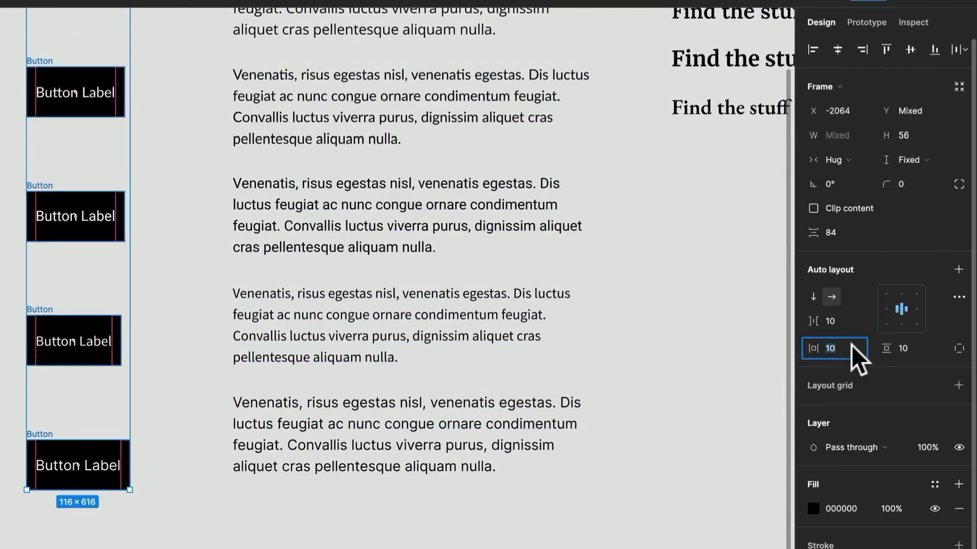
type("24")
key("Return")
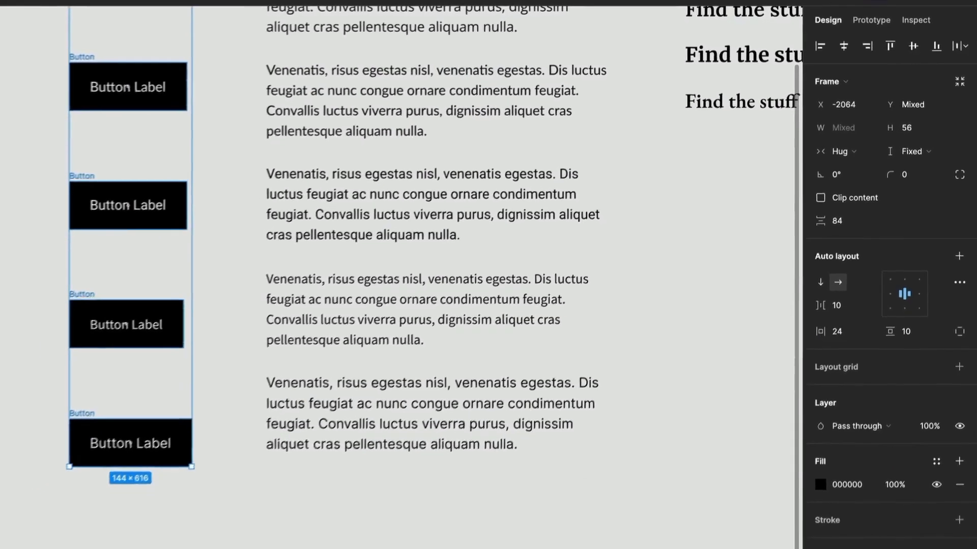
Step: Set the buttons' corner radius to 4
type("4")
key("Return")
scroll(237, 309, "up", 5)
left_click(295, 316)
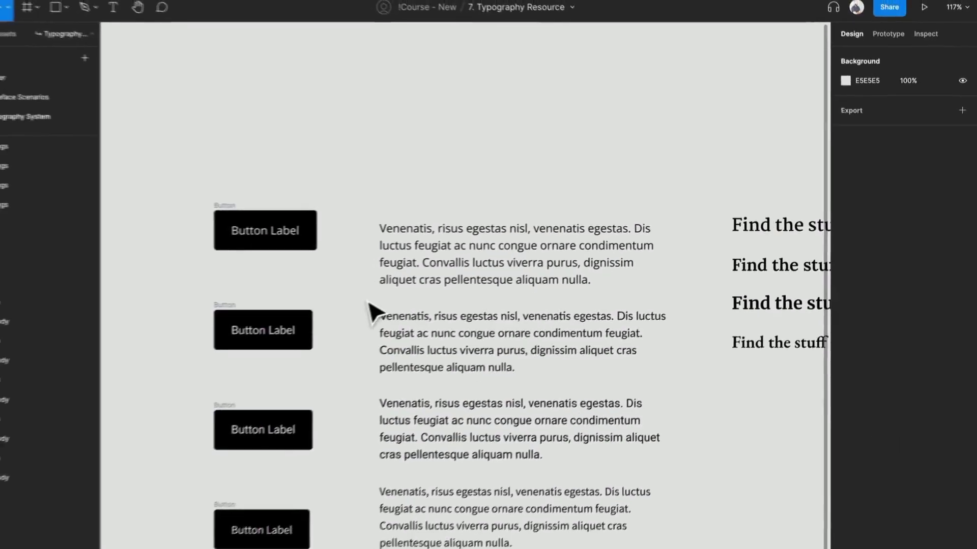
Step: Select the four heading samples and set their font size to 32
left_click_drag(363, 305, 369, 178)
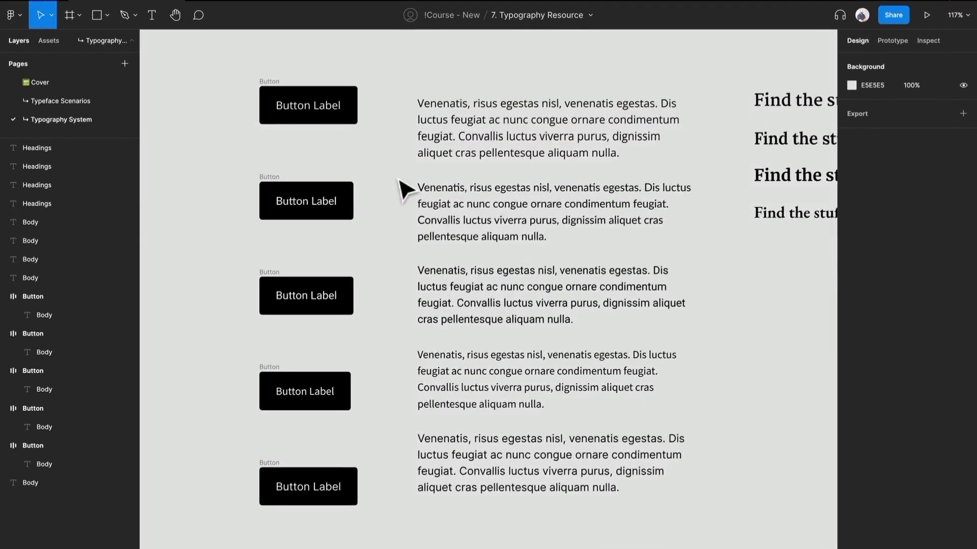
left_click_drag(524, 197, 419, 188)
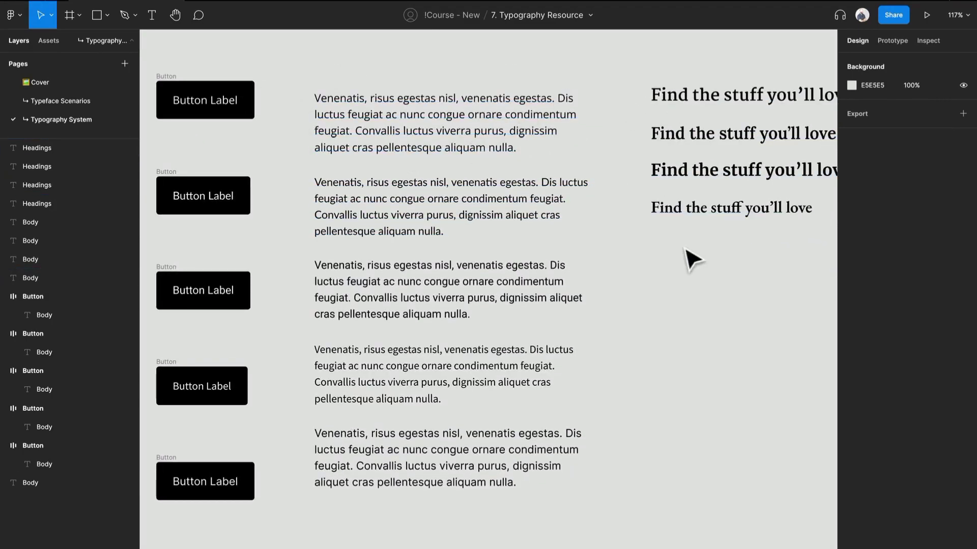
left_click_drag(680, 74, 742, 217)
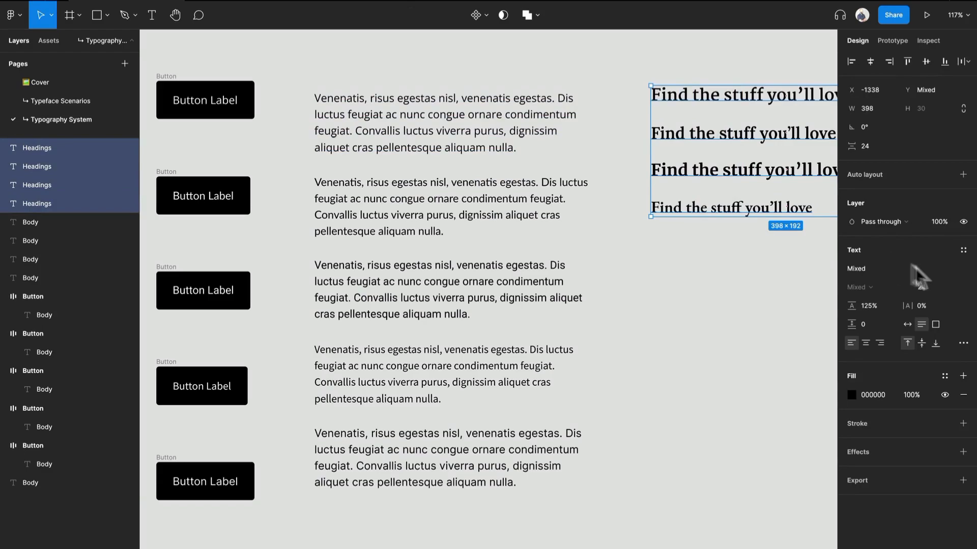
left_click(948, 288)
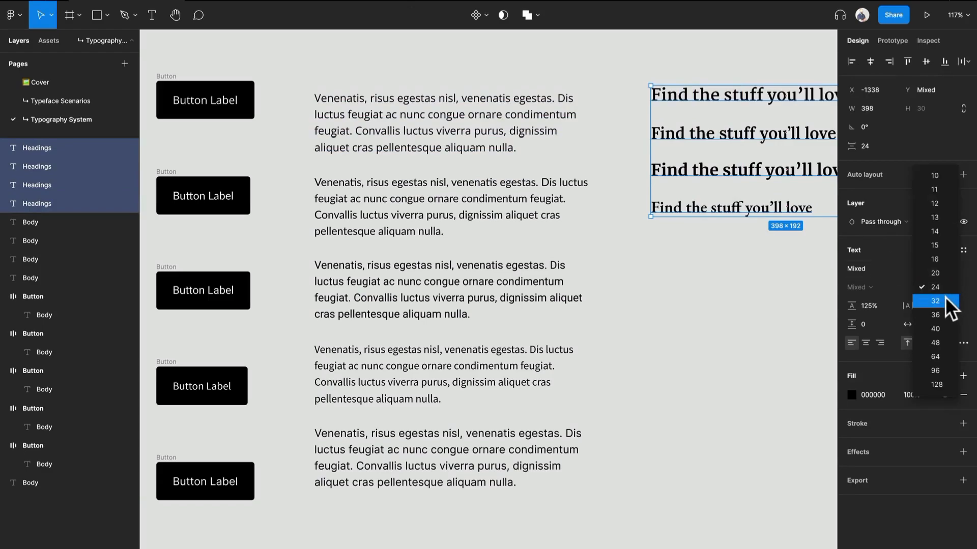
left_click(944, 300)
left_click(722, 230)
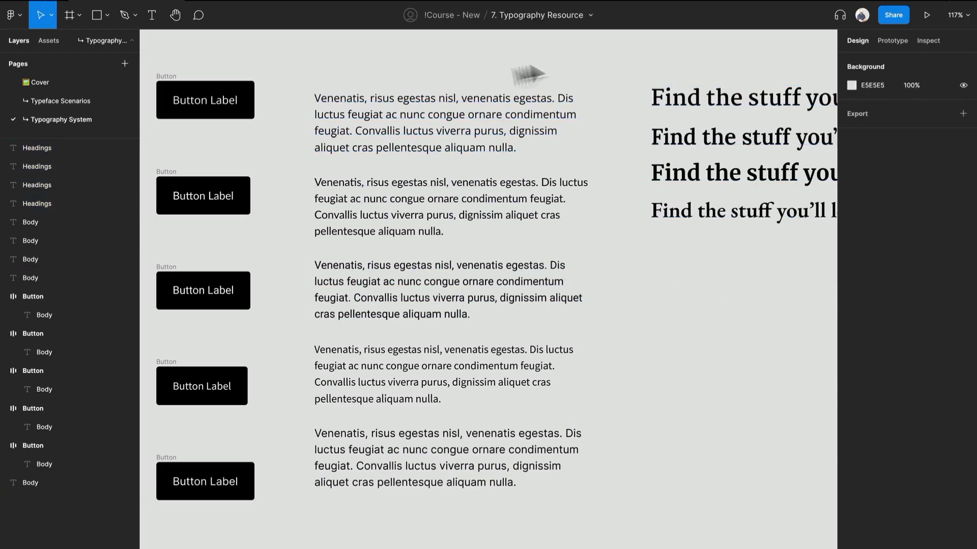